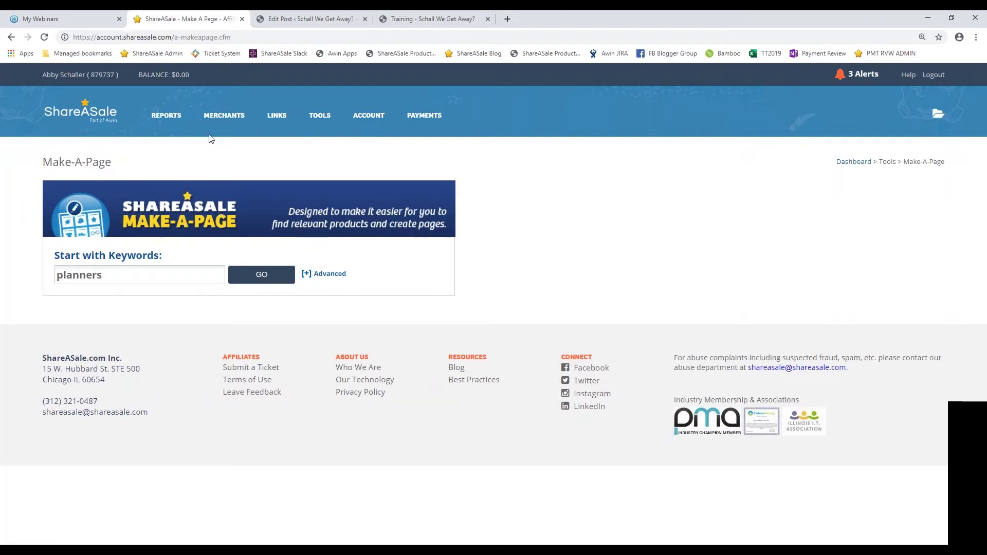
Step: Bring up the MERCHANTS dropdown in ShareASale's top navigation bar
mouse_move(224, 118)
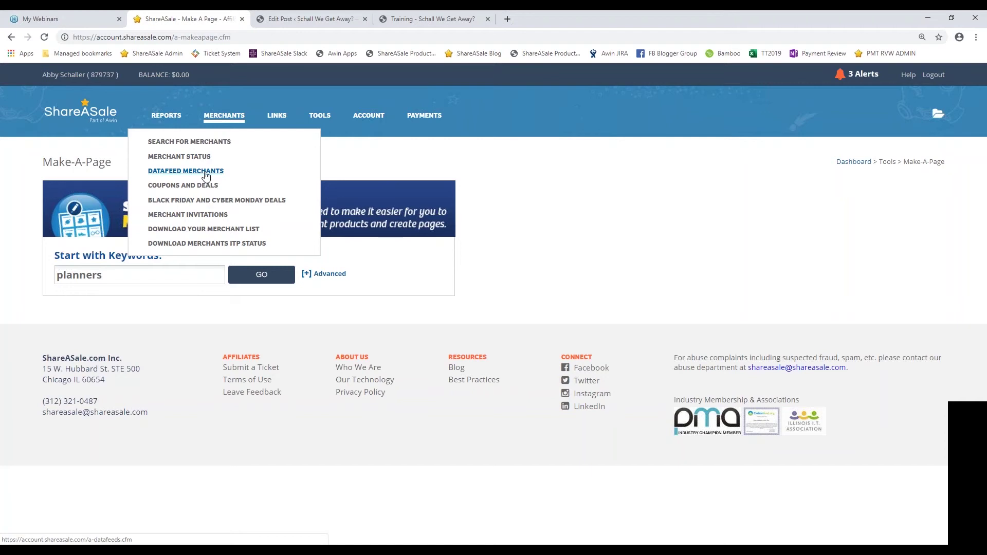
Step: Go to Datafeed Merchants and filter the list to joined merchants only
click(206, 176)
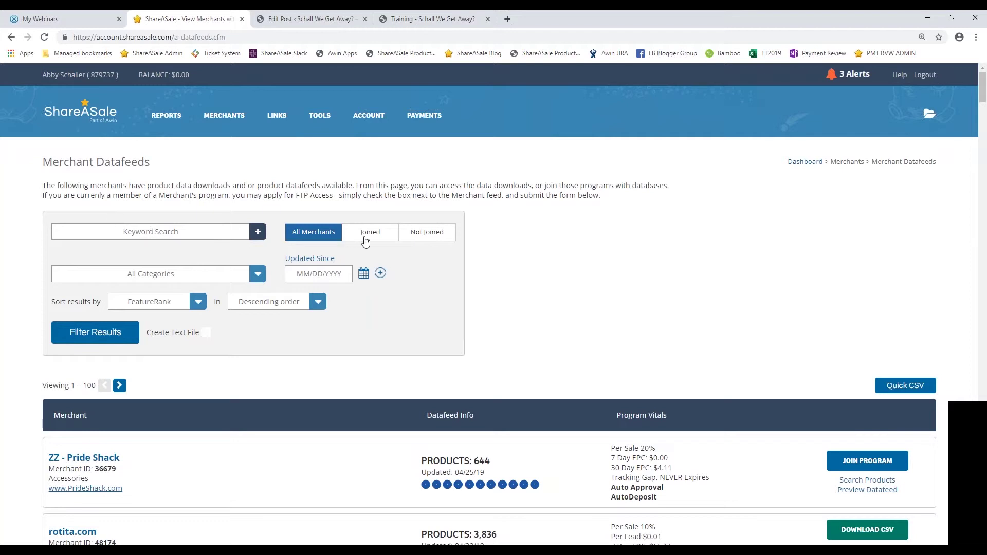
click(367, 241)
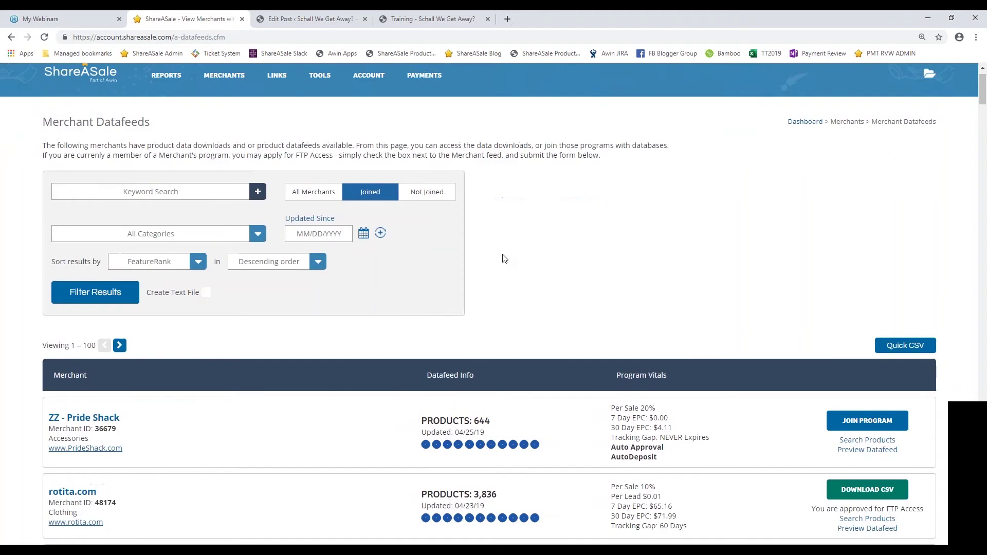
scroll(502, 257, down, 1)
scroll(502, 257, down, 1)
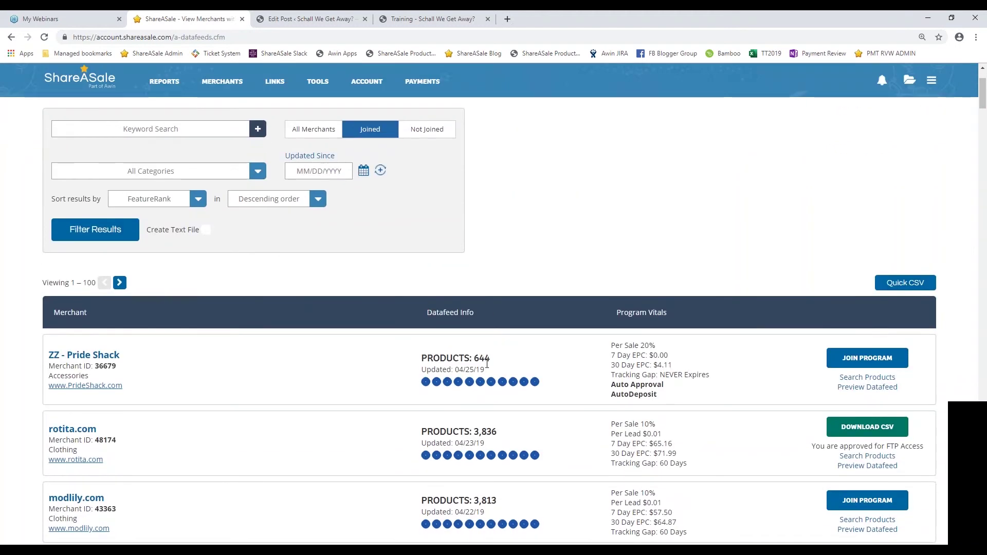
drag(491, 369, 454, 370)
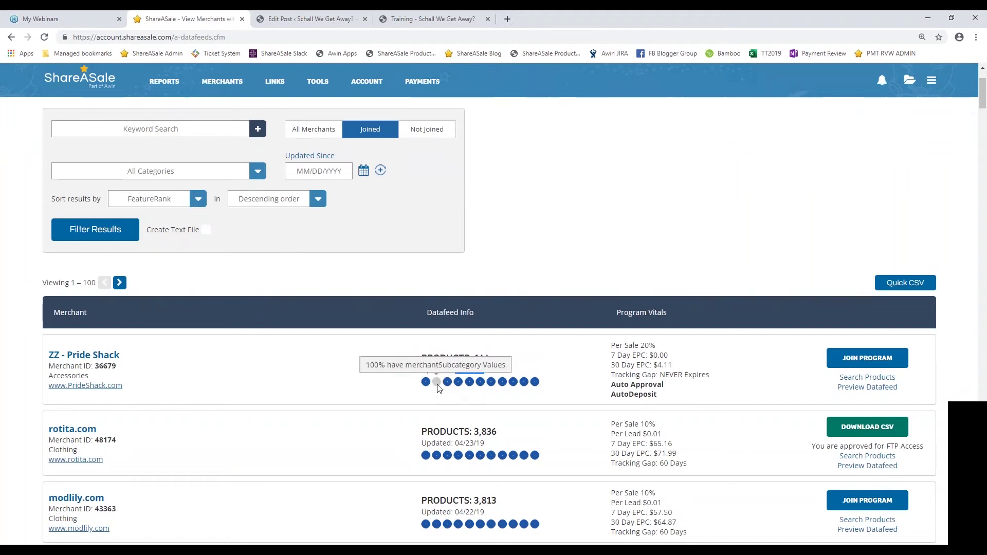
Step: Read the info on the joined merchants' datafeed status dots
mouse_move(457, 389)
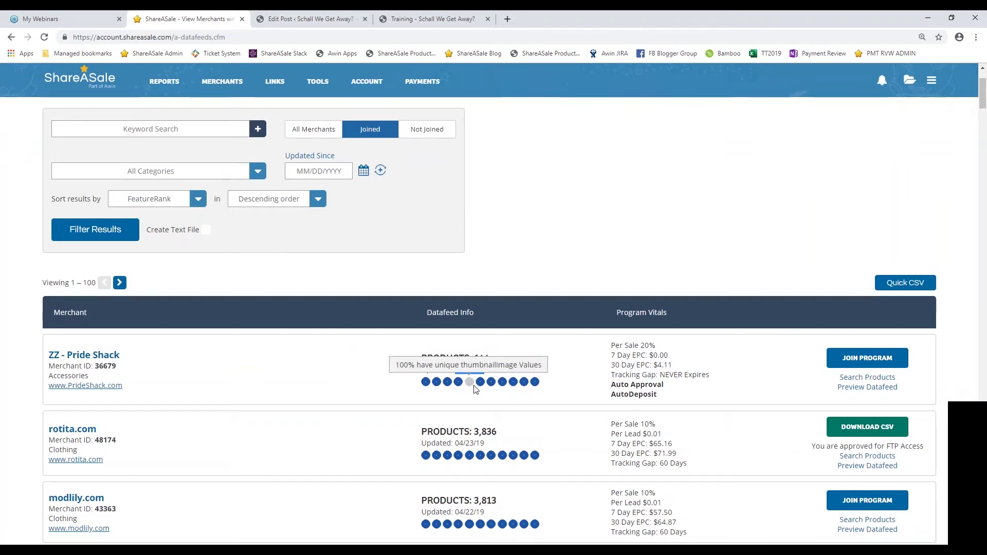
mouse_move(488, 386)
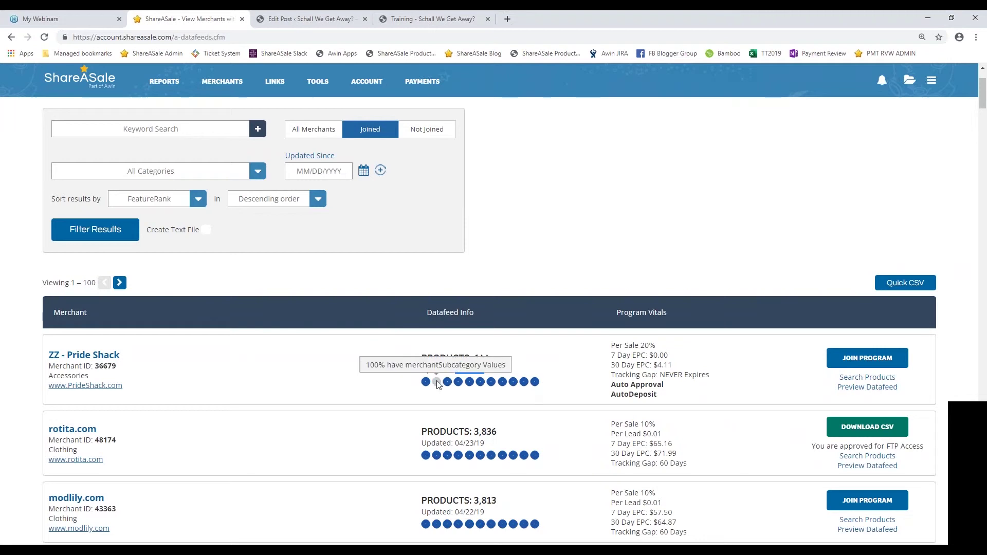
mouse_move(424, 385)
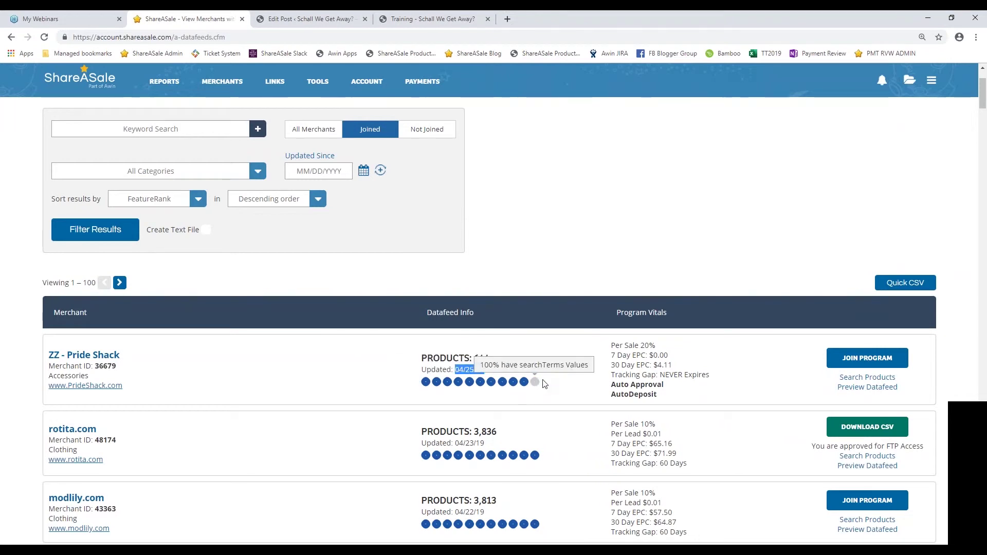
Step: Return to the top of the page and bring up the TOOLS menu
scroll(514, 378, down, 1)
scroll(360, 367, up, 3)
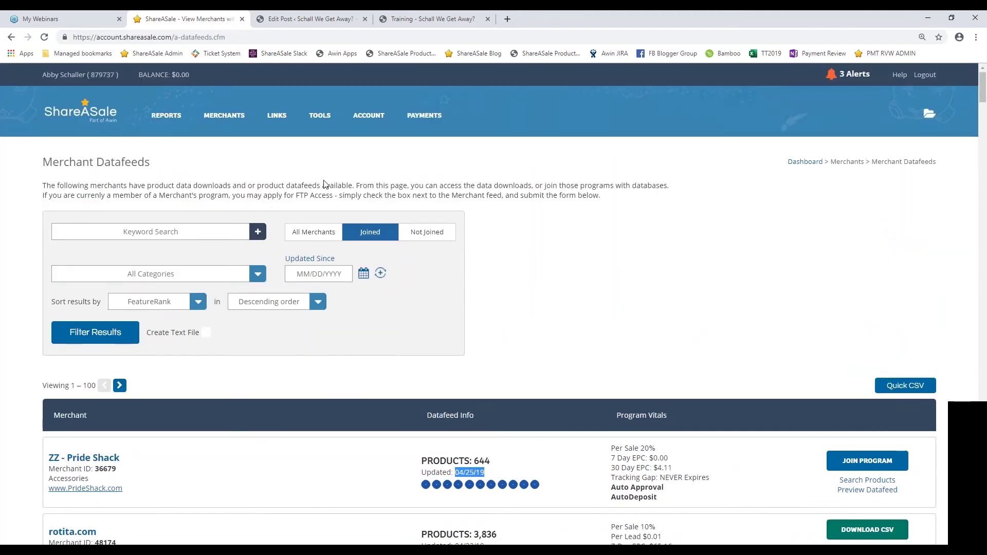
mouse_move(321, 119)
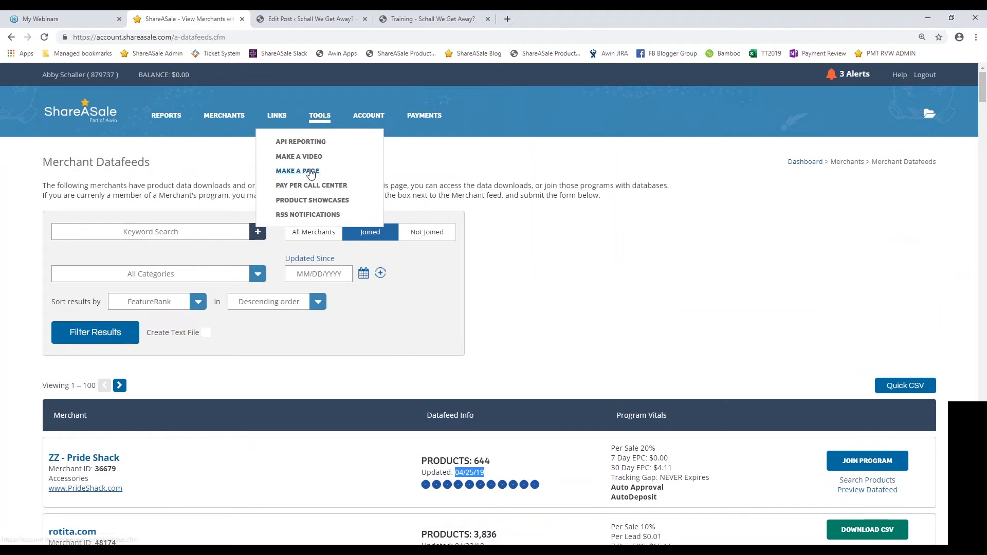
Step: Start Make A Page and enter the keyword 'planners'
click(311, 172)
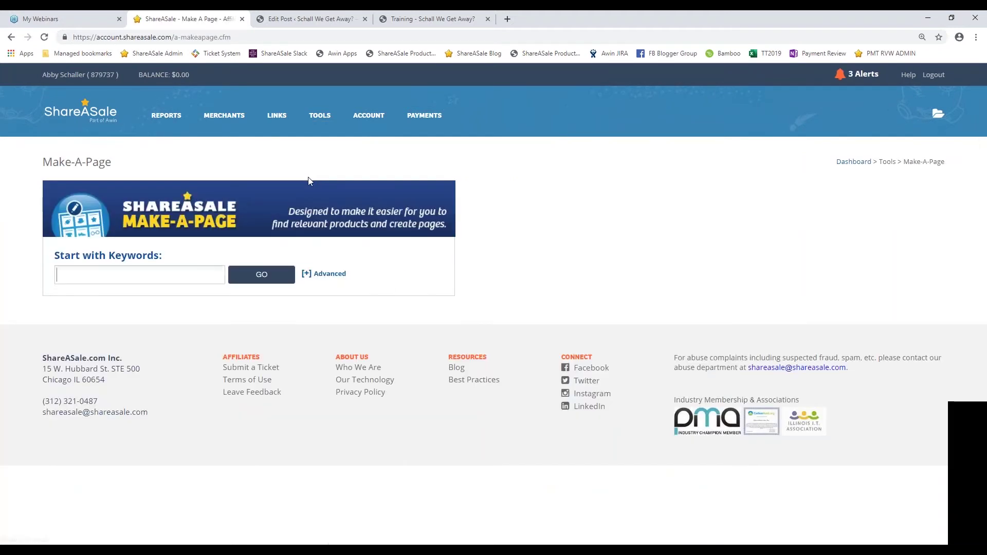
click(191, 272)
text(planners)
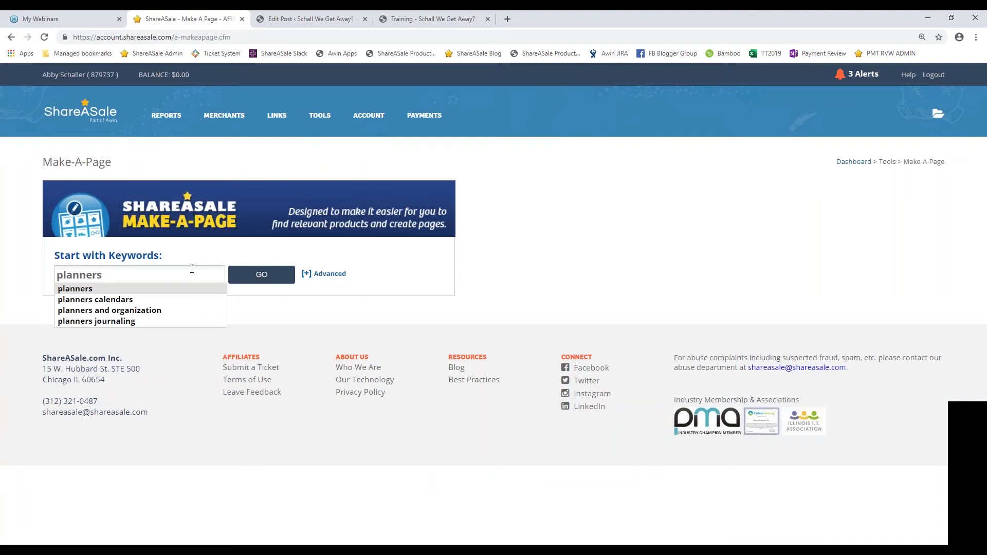
Step: Show the advanced options and keep Join Status as 'I am Already a Member'
click(317, 274)
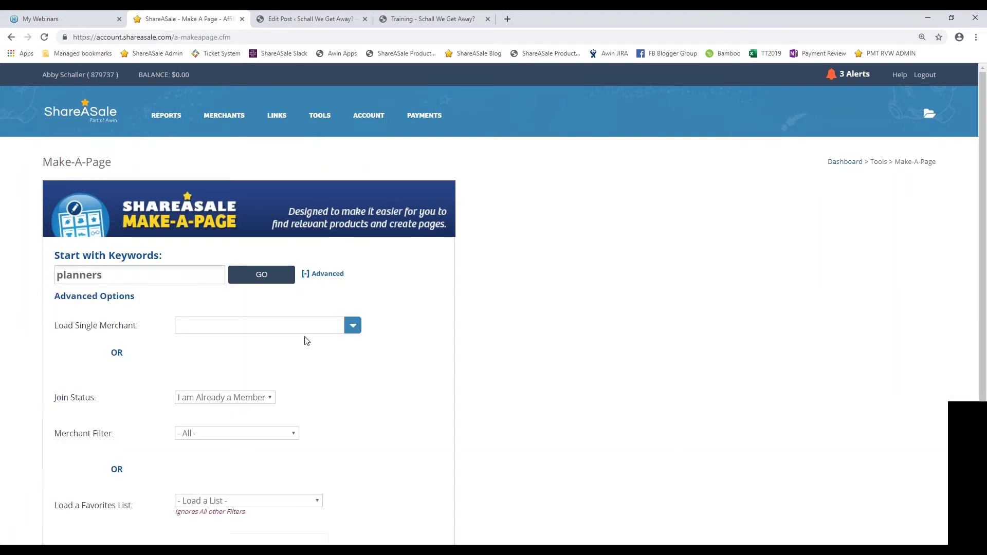
scroll(304, 339, down, 1)
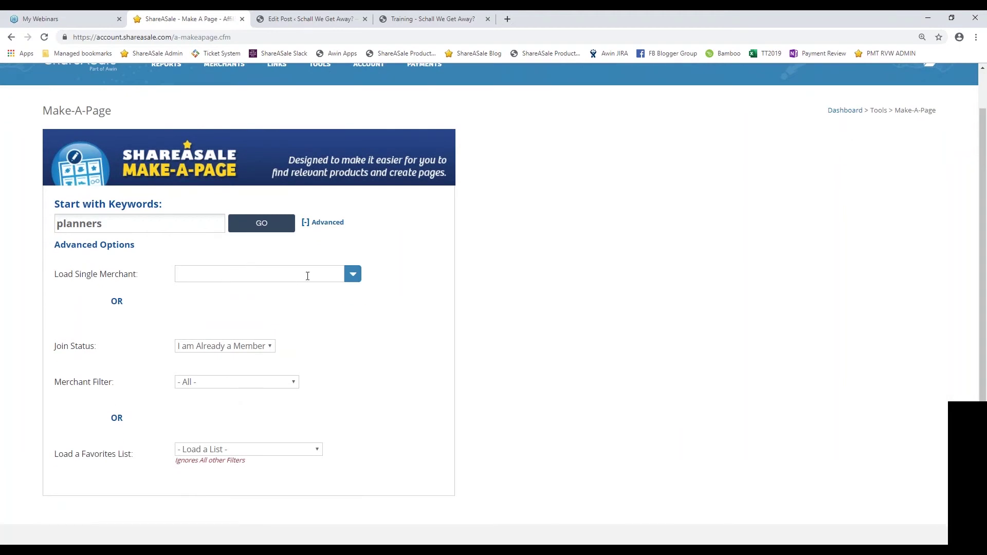
click(352, 277)
click(352, 276)
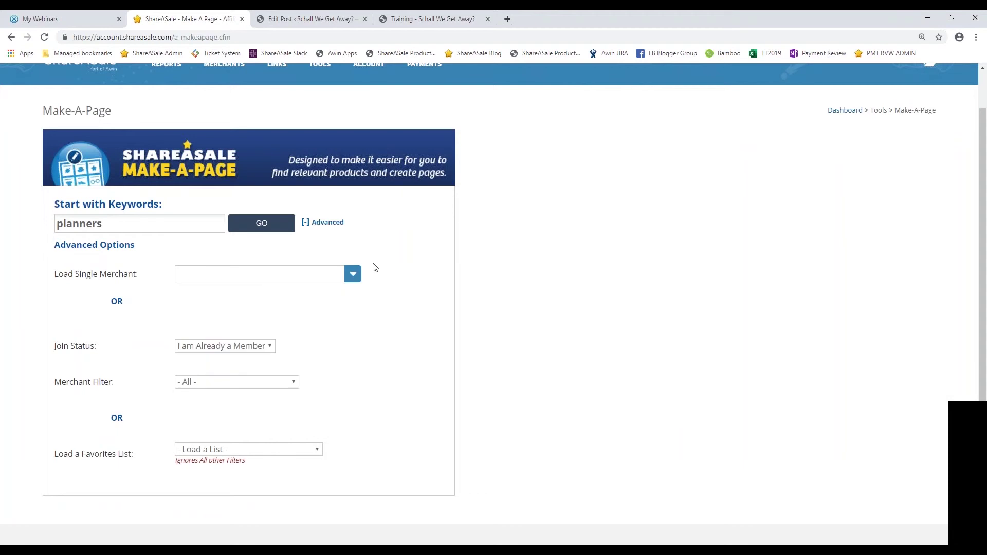
click(270, 348)
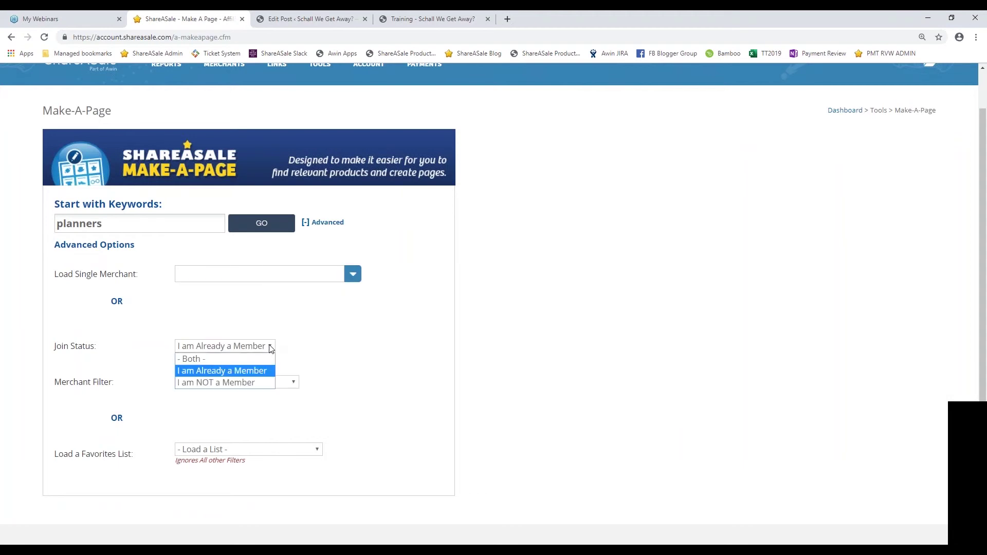
click(259, 371)
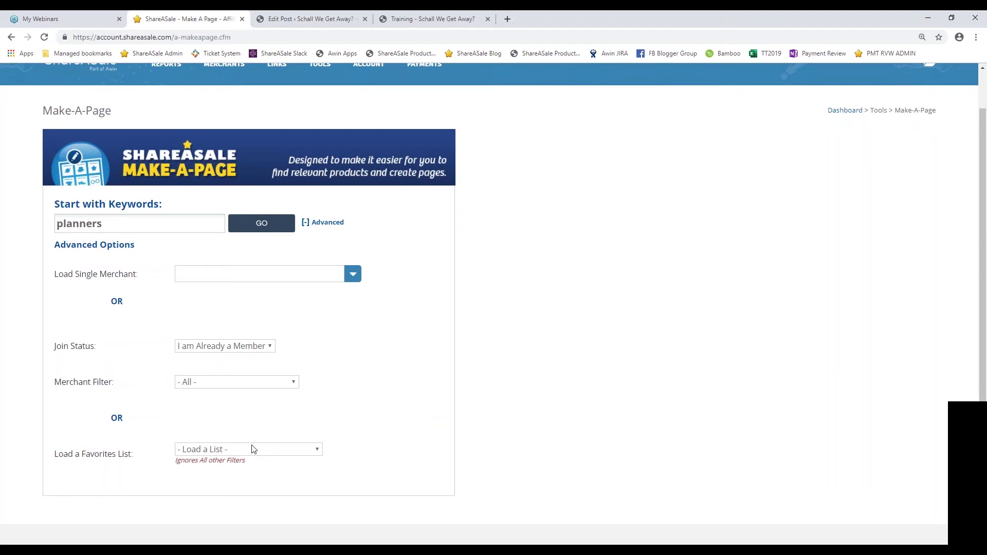
Step: Run the planners search, returning 24 matches from 2 merchants
click(271, 230)
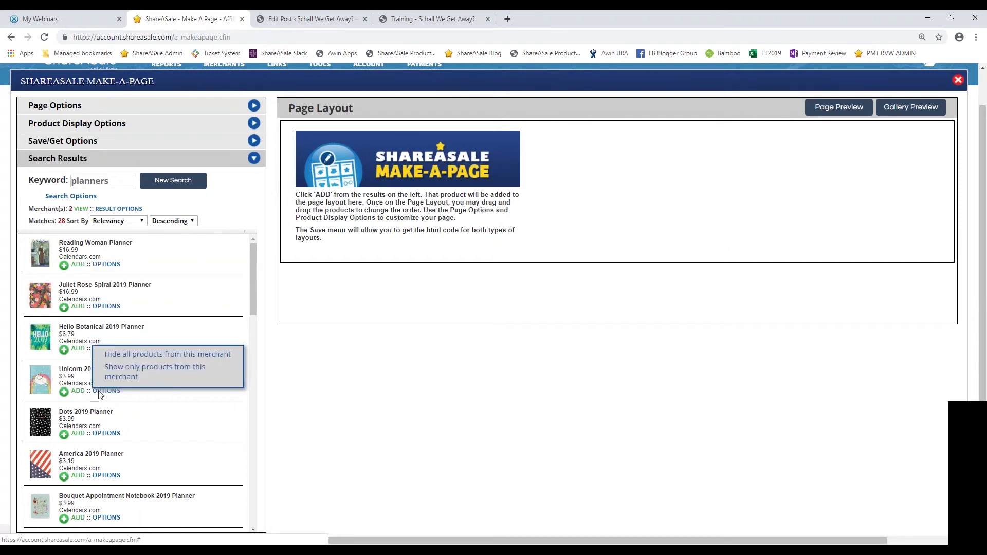
scroll(88, 407, down, 2)
scroll(97, 395, down, 2)
scroll(97, 395, down, 2)
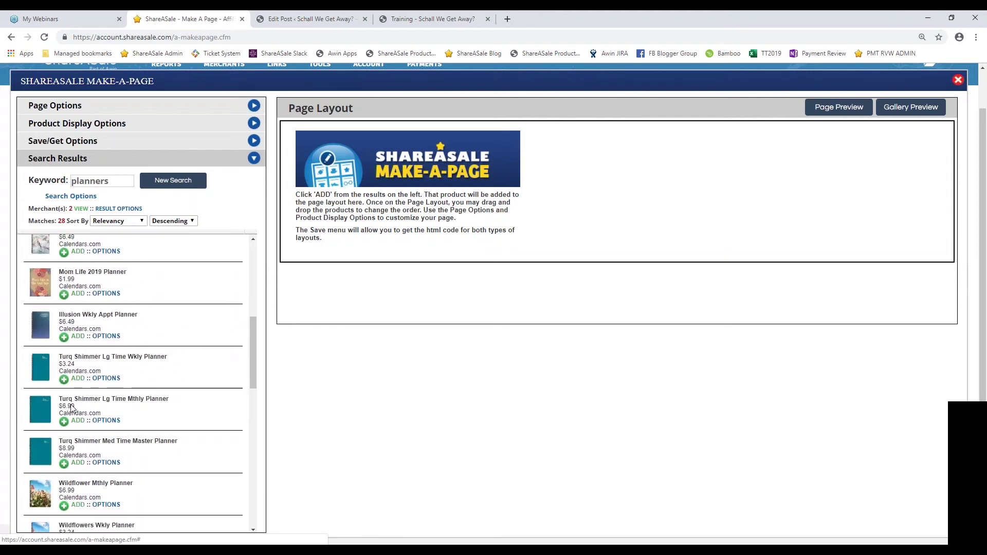
scroll(81, 406, up, 6)
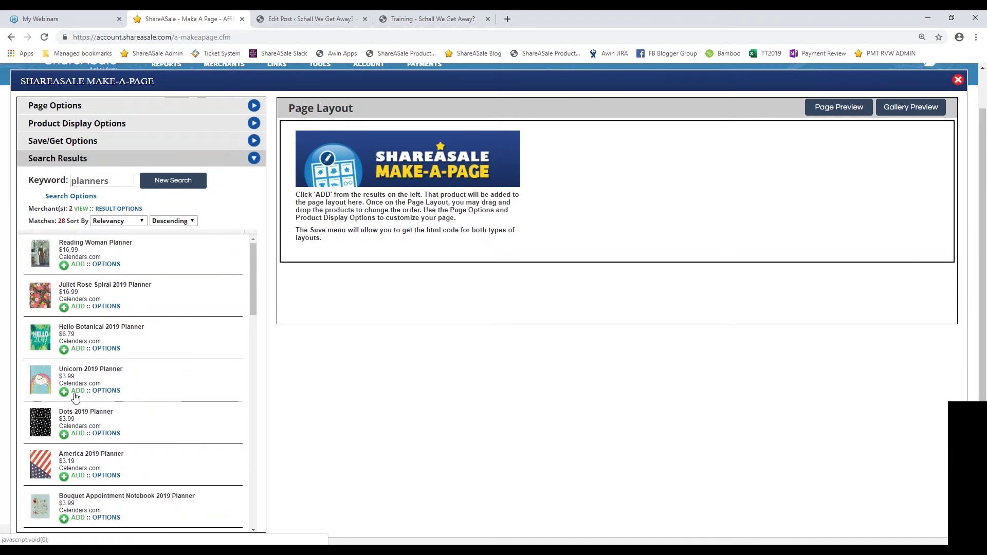
Step: Add the Juliet Rose Spiral, Hello Botanical, Unicorn and Dots 2019 planners to the layout
click(64, 308)
click(64, 308)
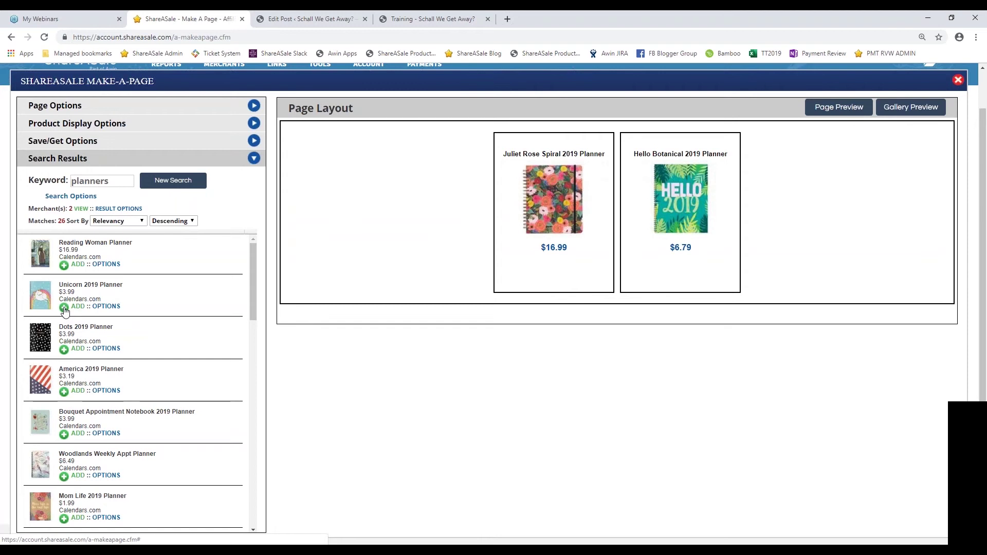
click(64, 308)
click(64, 308)
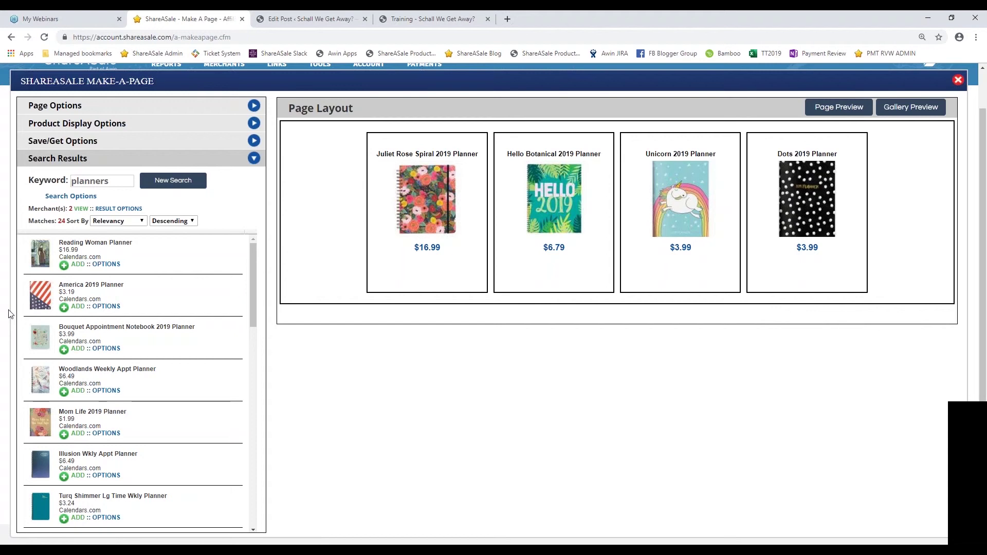
Step: Give the page layout a border width of 3
click(57, 108)
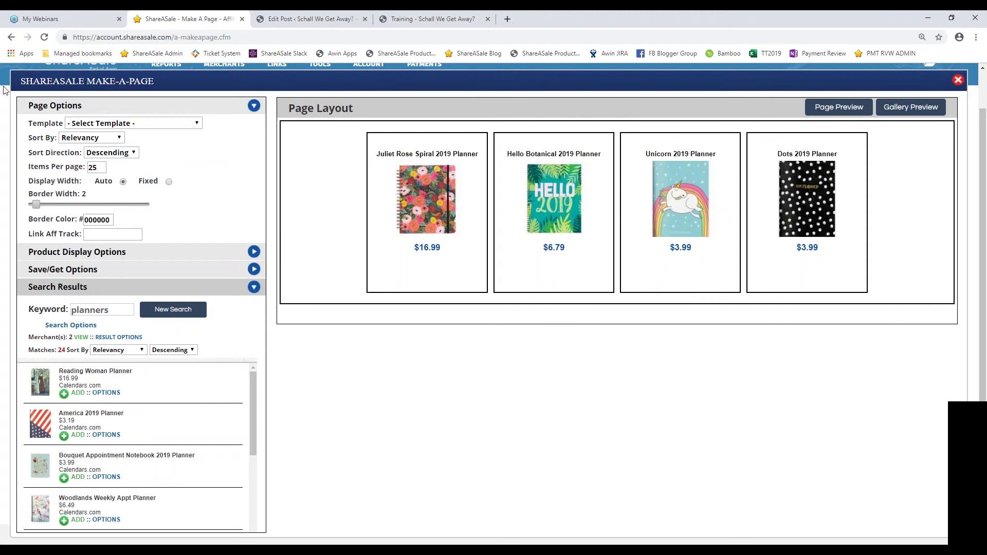
mouse_move(36, 204)
mouse_down()
mouse_move(54, 203)
mouse_move(25, 201)
mouse_up()
key(Left)
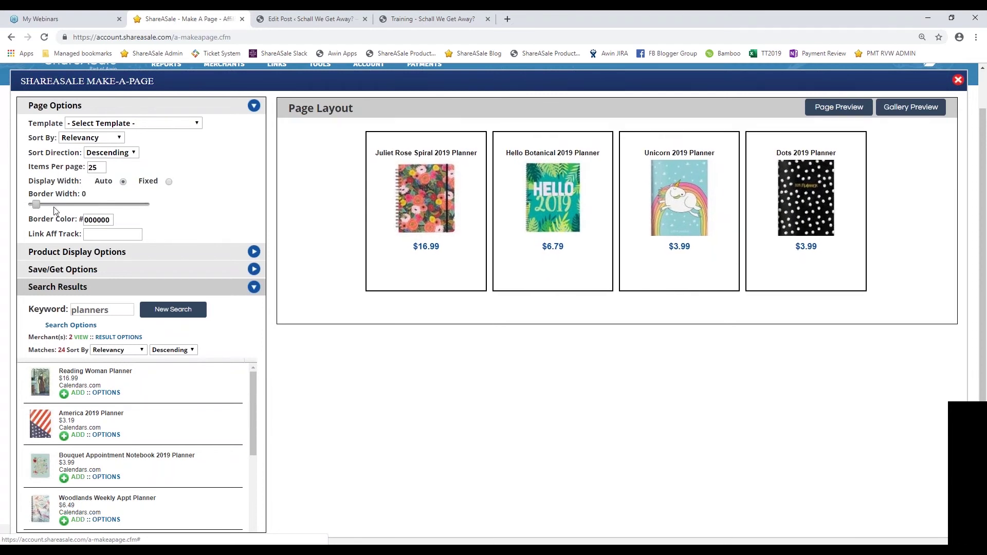
click(47, 204)
Step: Colour the page border lavender CC99FF, then set its width back to 0
click(92, 220)
click(96, 274)
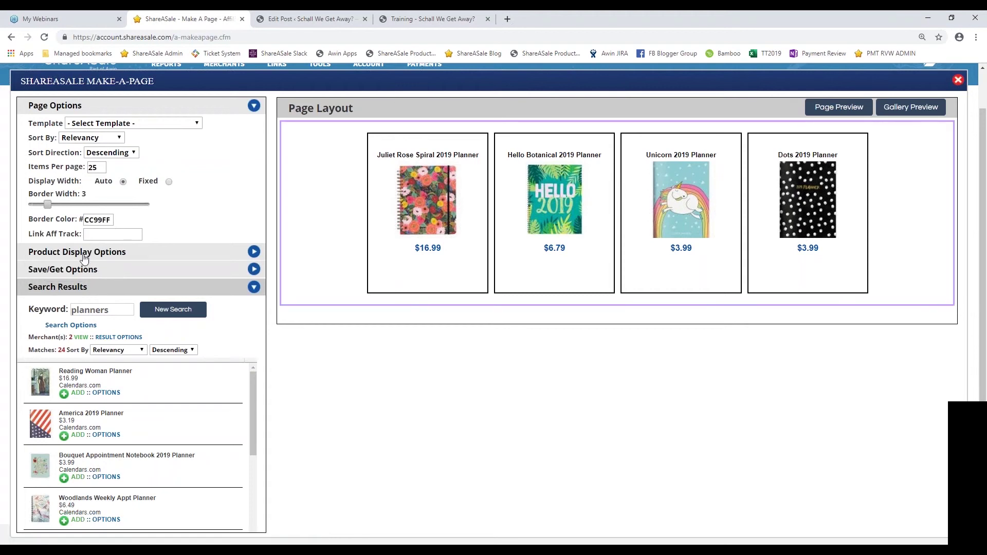
drag(43, 209, 29, 211)
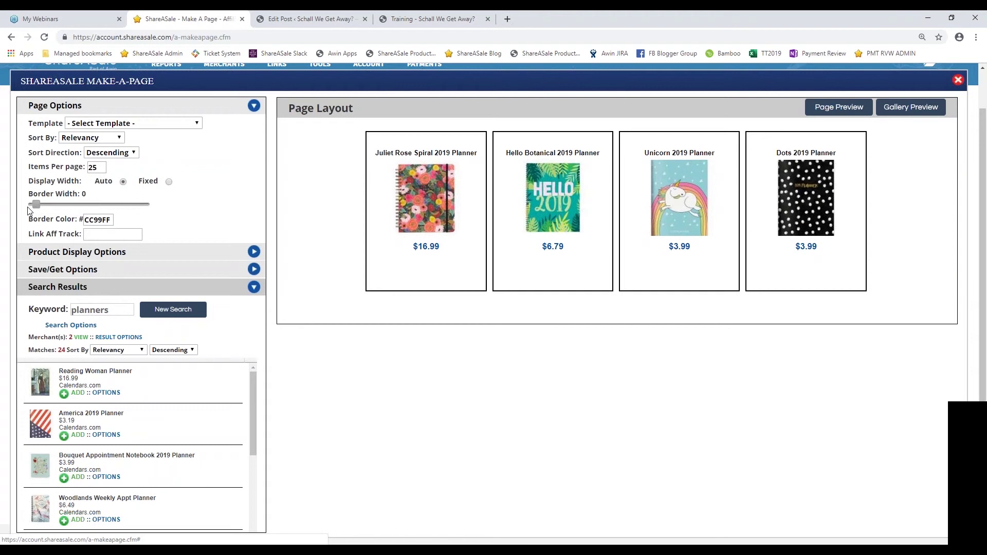
click(65, 252)
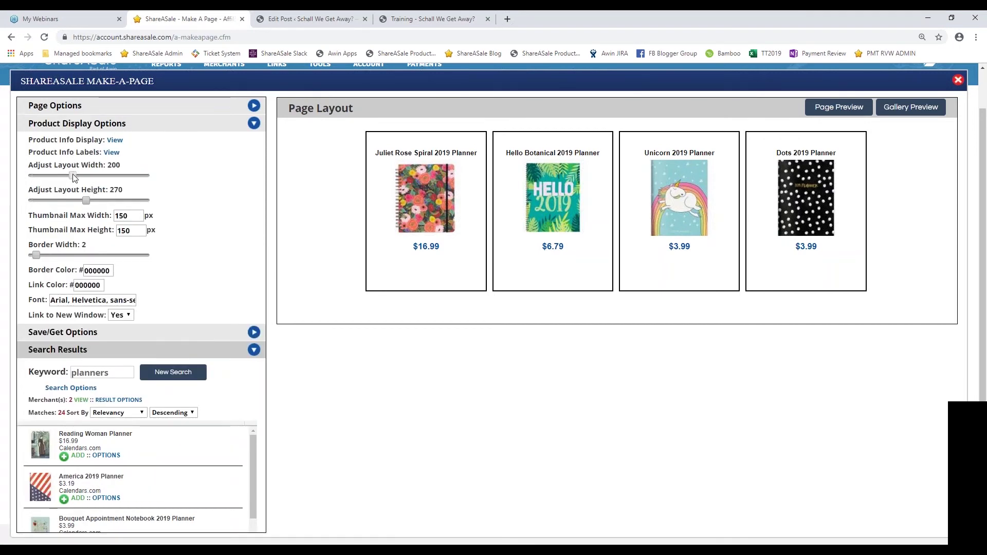
Step: Try showing merchant name and retail price on the planners, then remove both
click(114, 141)
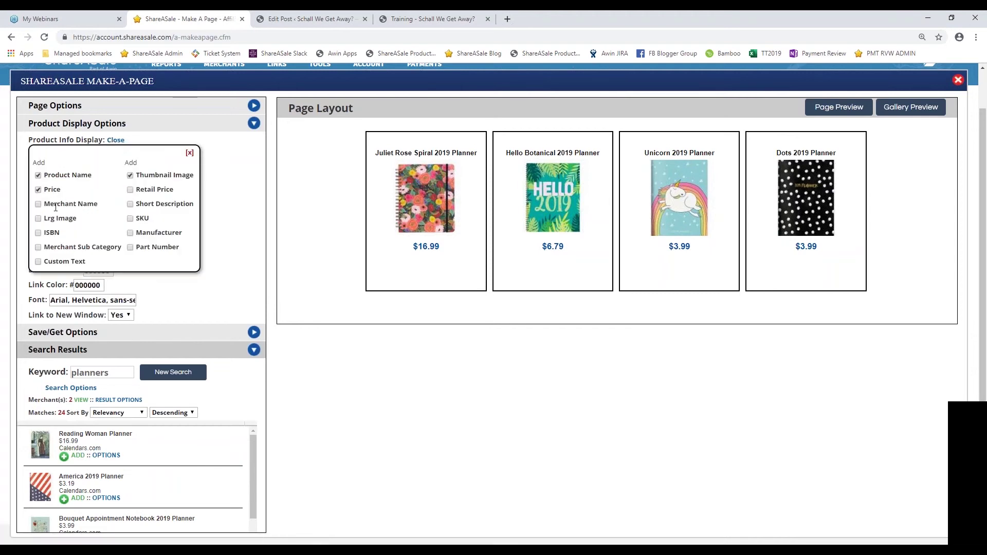
click(38, 204)
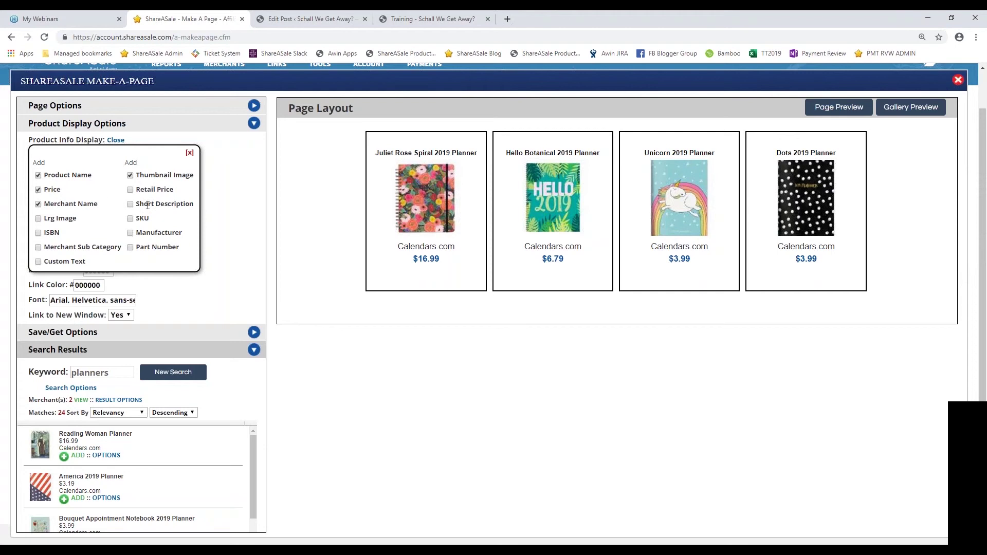
mouse_move(626, 212)
click(131, 190)
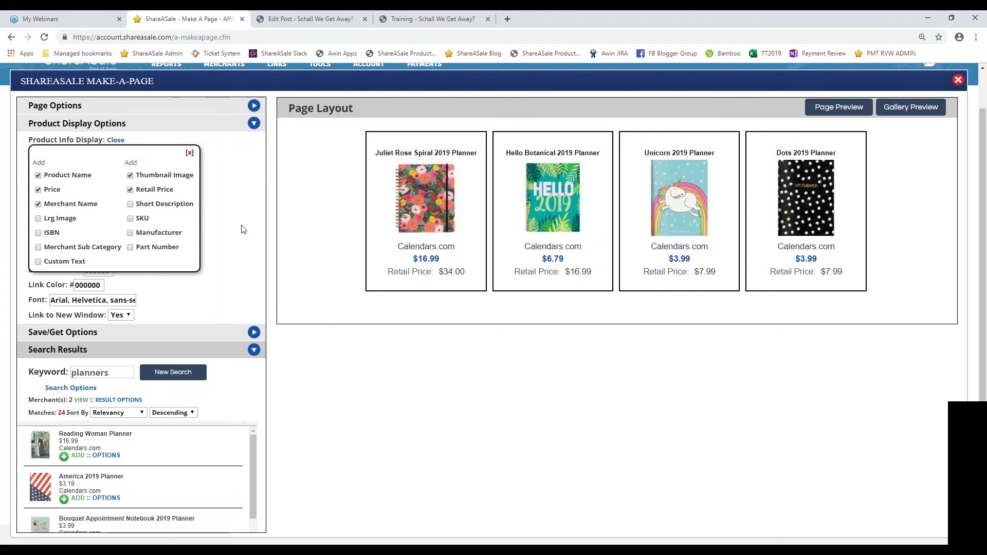
click(132, 190)
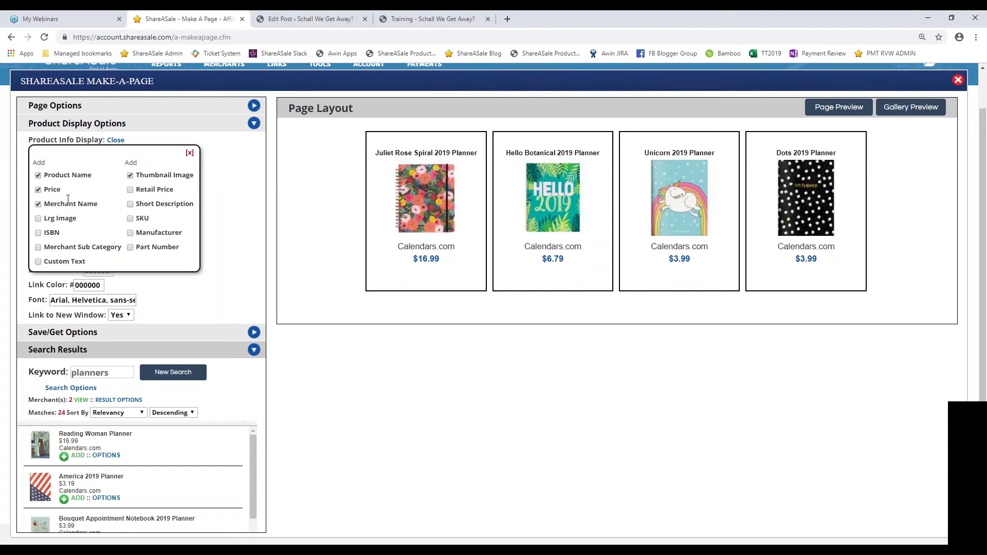
click(38, 204)
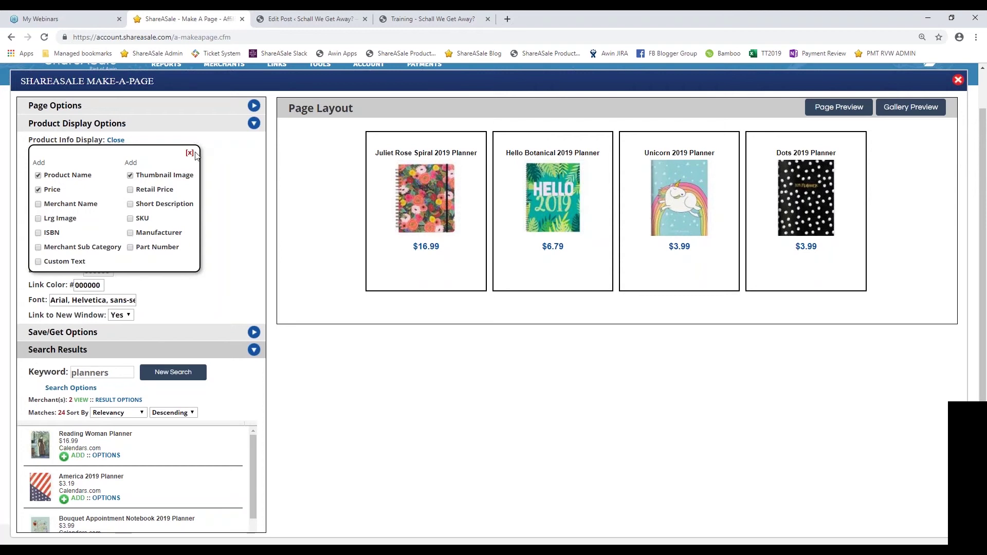
click(190, 153)
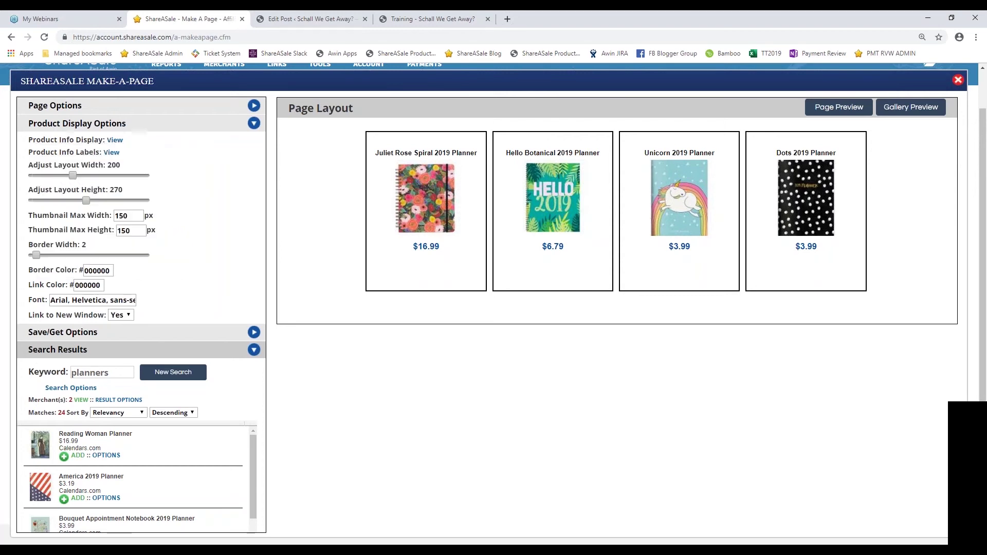
Step: Try the 'Price:' product info label, then switch it off again
click(112, 153)
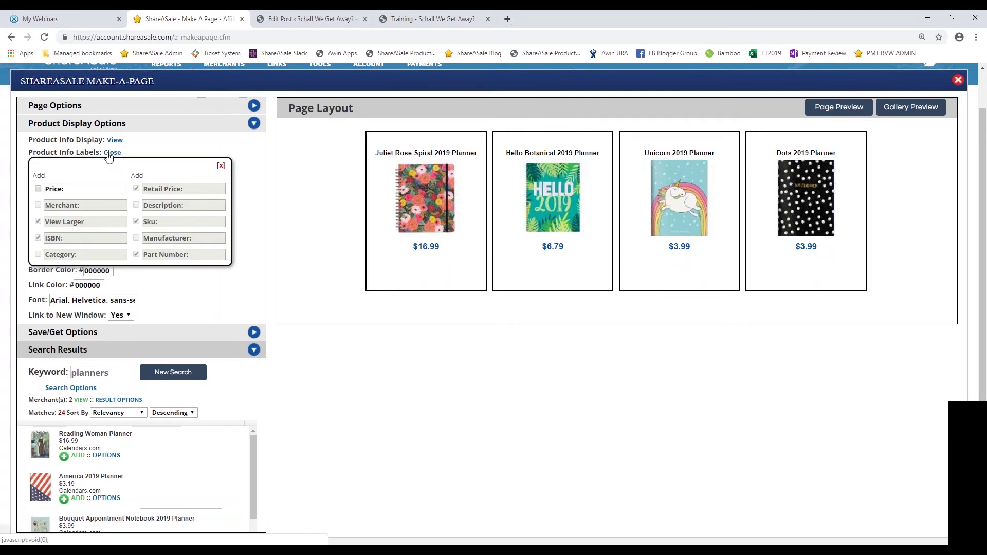
click(38, 189)
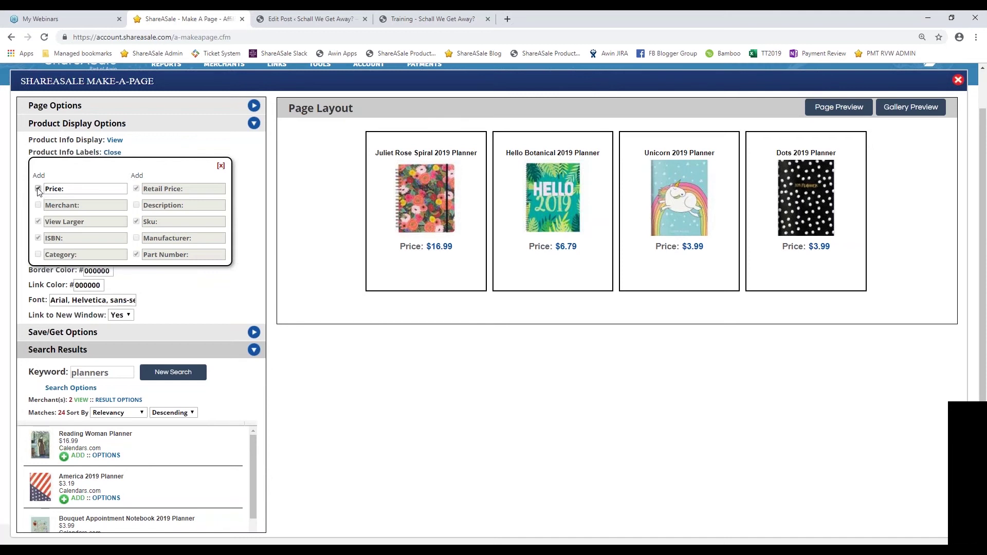
click(38, 189)
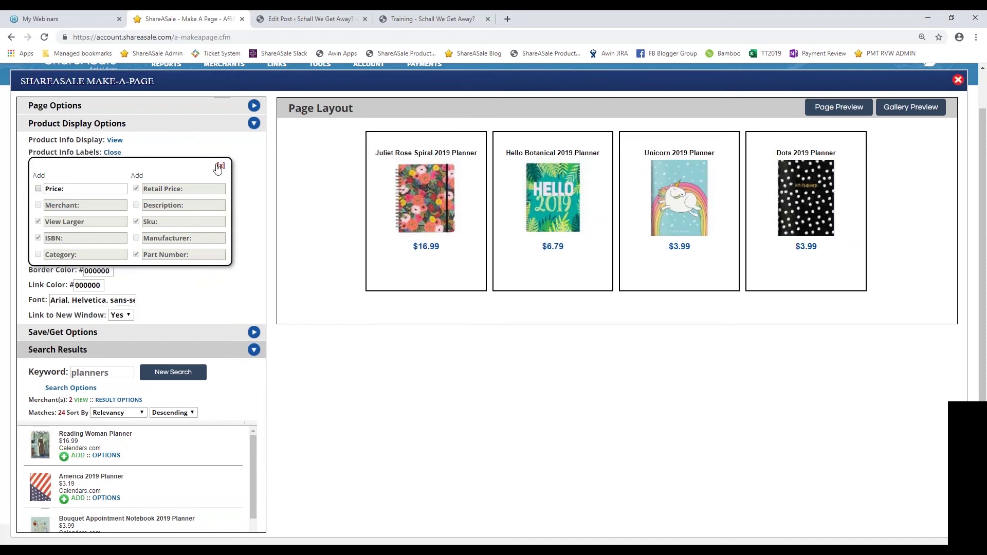
scroll(186, 199, down, 1)
scroll(195, 177, up, 1)
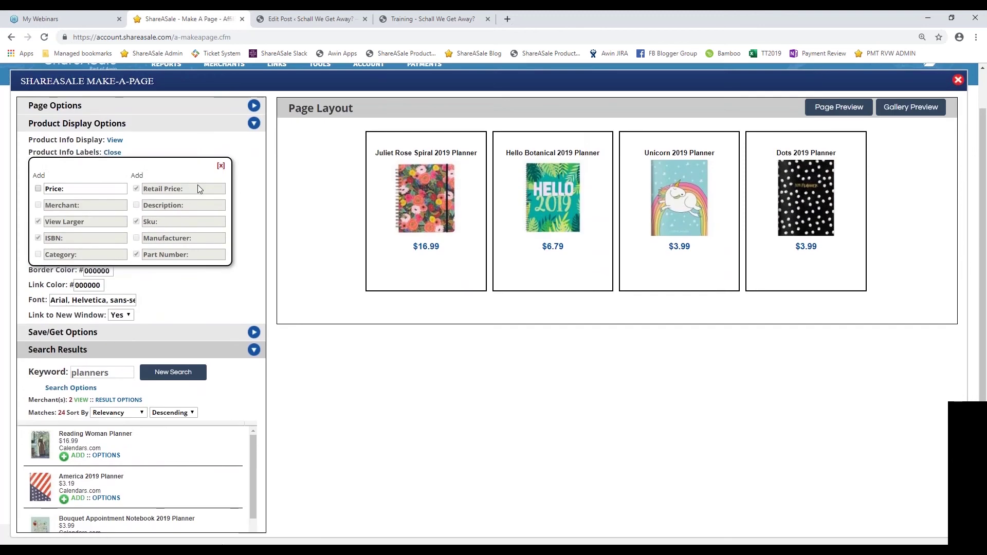
Step: Narrow the planner cards to width 157 and height 262 with border width 2
click(221, 167)
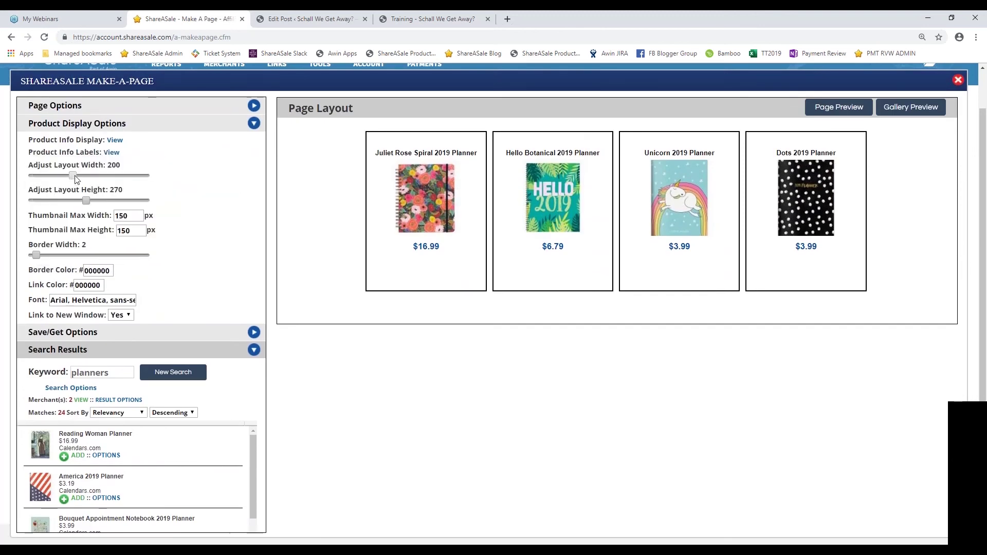
mouse_move(75, 178)
mouse_down()
mouse_move(86, 176)
mouse_move(55, 173)
mouse_move(97, 204)
mouse_move(80, 205)
mouse_move(67, 182)
mouse_up()
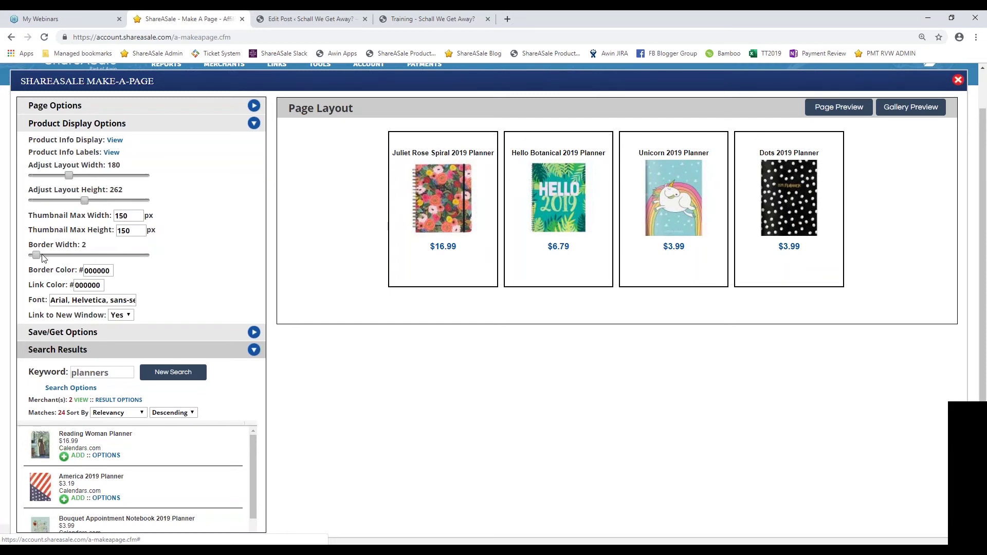
drag(39, 256, 16, 251)
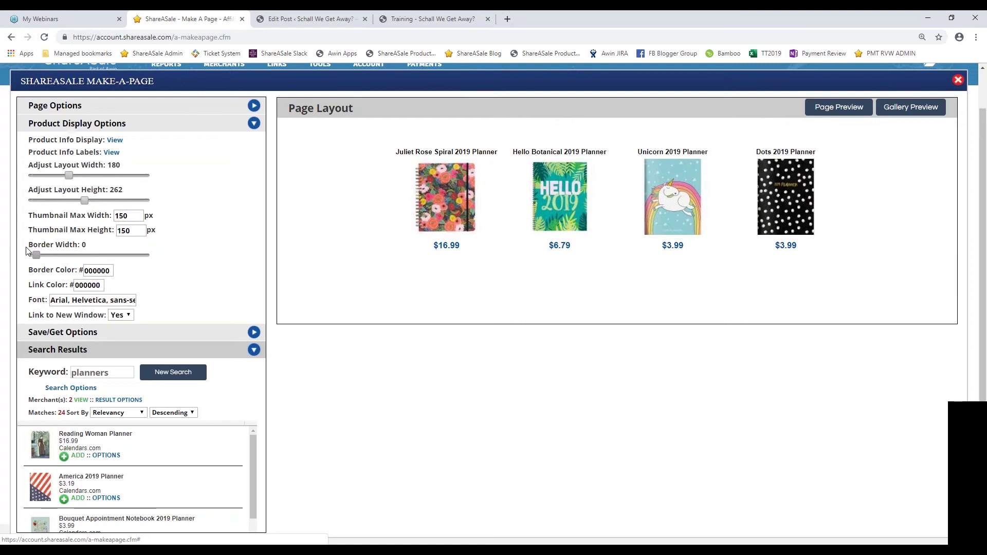
drag(15, 251, 39, 248)
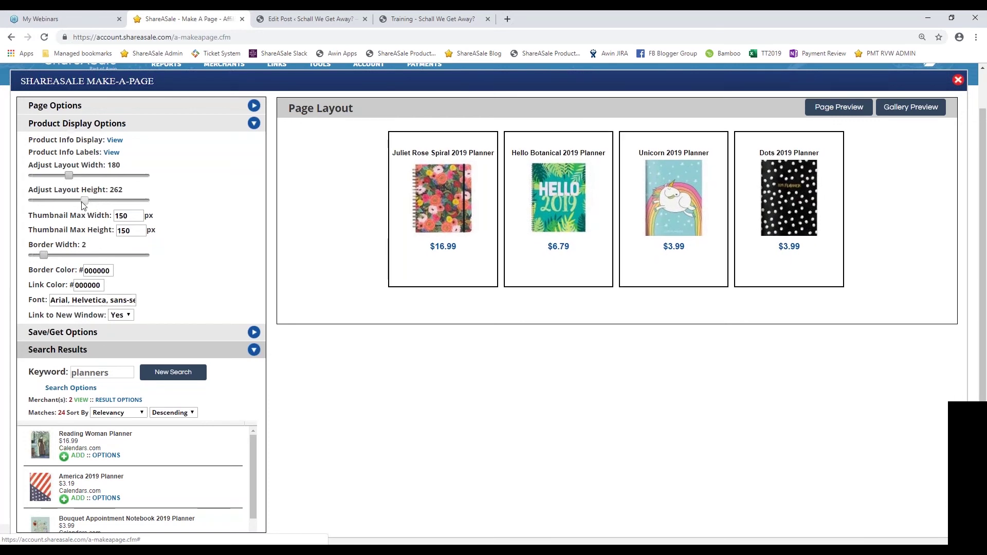
drag(68, 178, 61, 175)
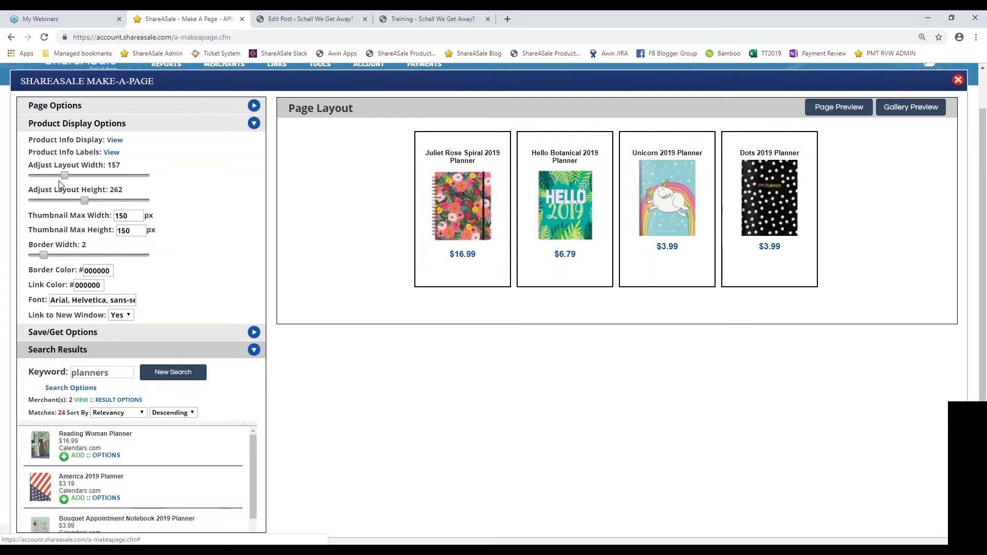
Step: Make the planner card borders yellow FFCC00 and expand the Save/Get Options
click(102, 272)
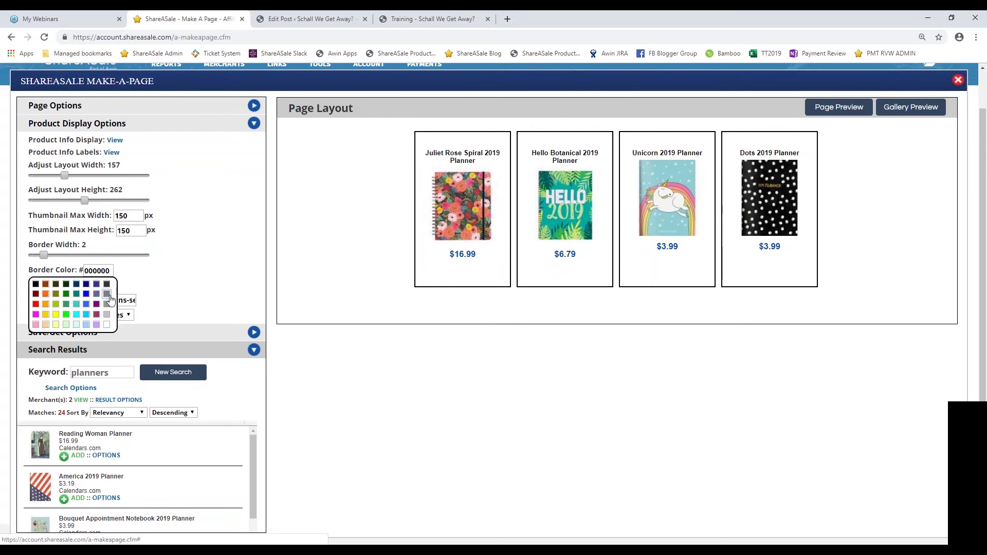
click(46, 314)
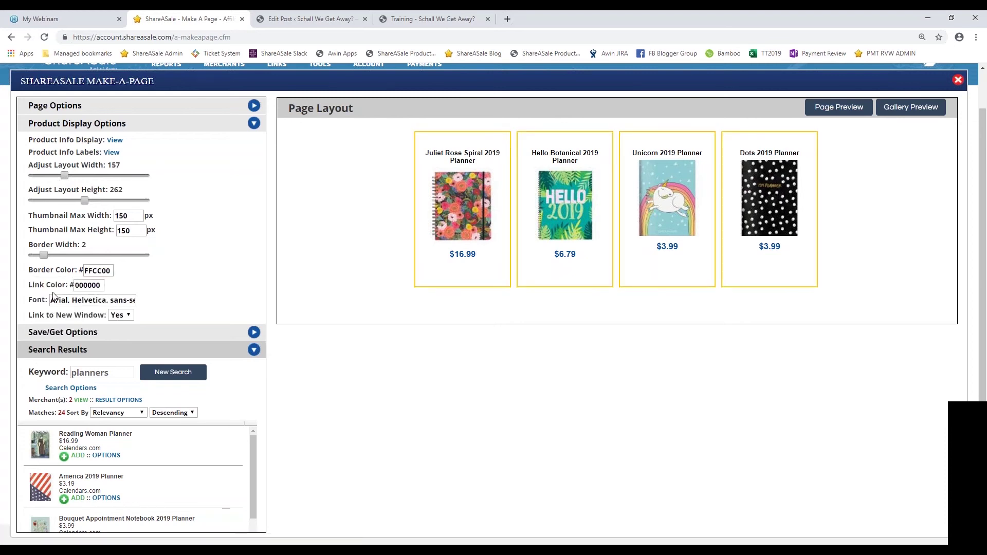
drag(53, 301, 32, 309)
click(134, 301)
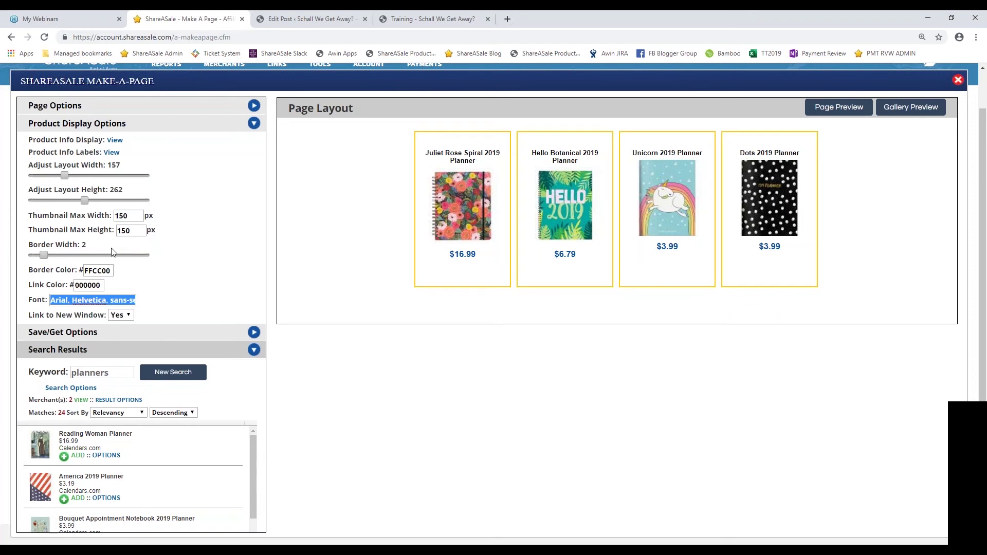
click(93, 332)
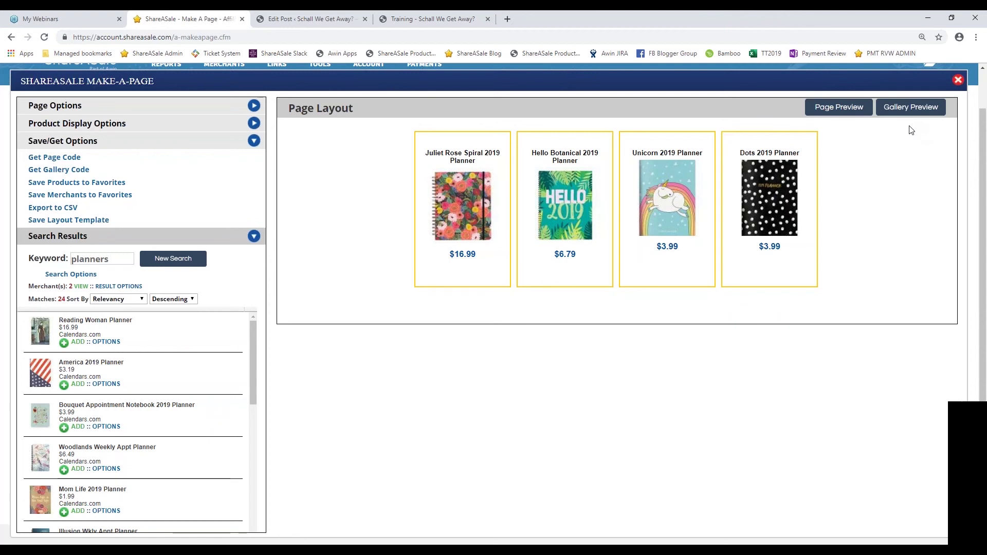
Step: Cycle through all four planners in the product gallery preview, then close it
click(909, 109)
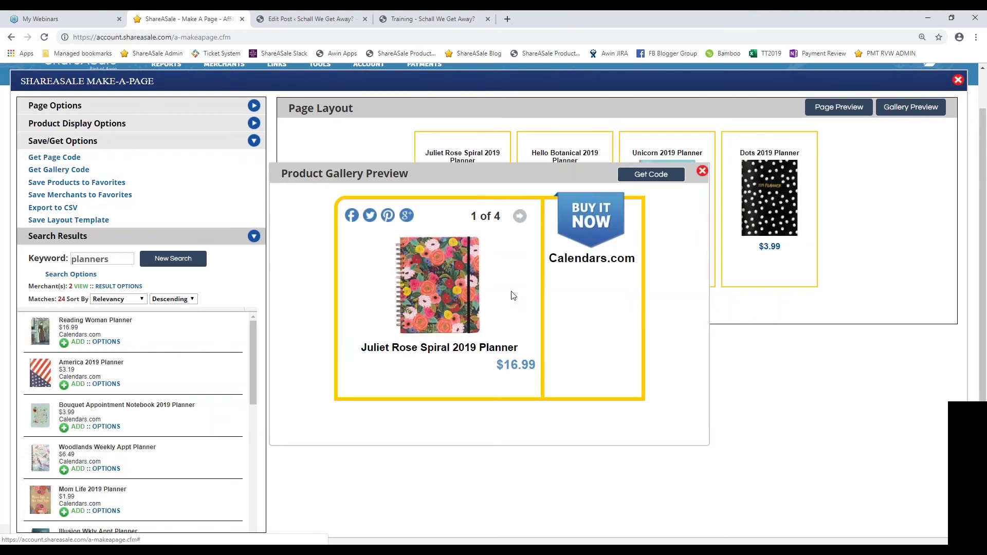
click(519, 218)
click(519, 218)
click(518, 219)
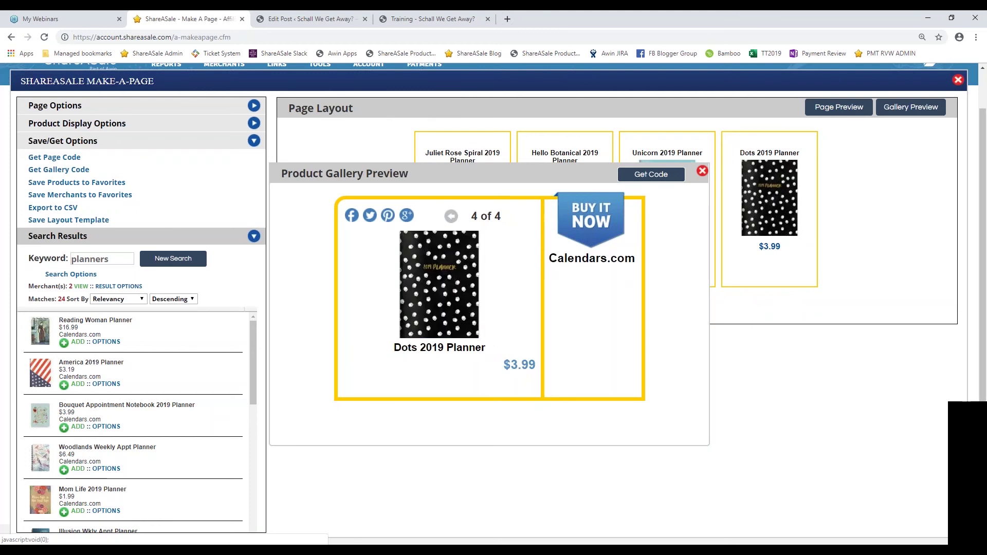
click(451, 219)
click(450, 219)
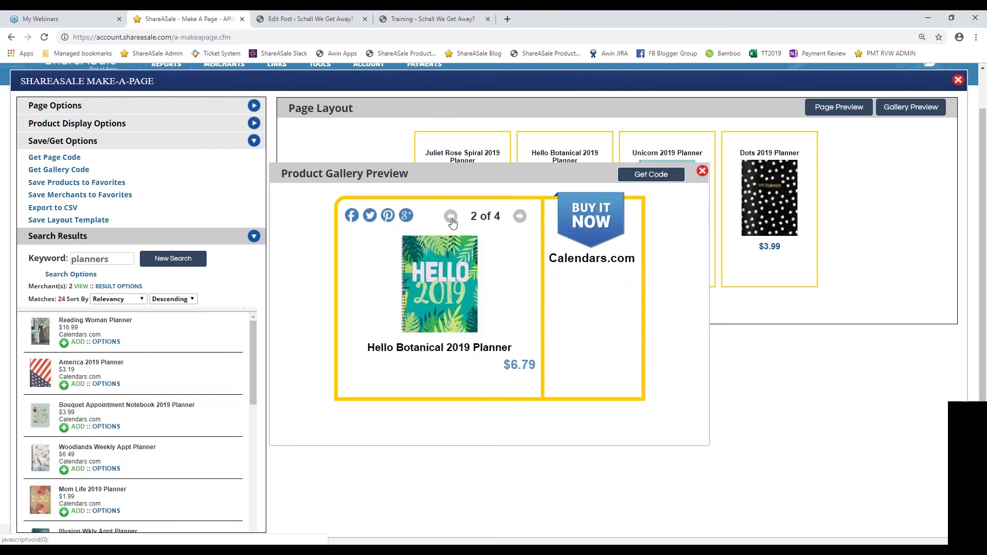
click(451, 219)
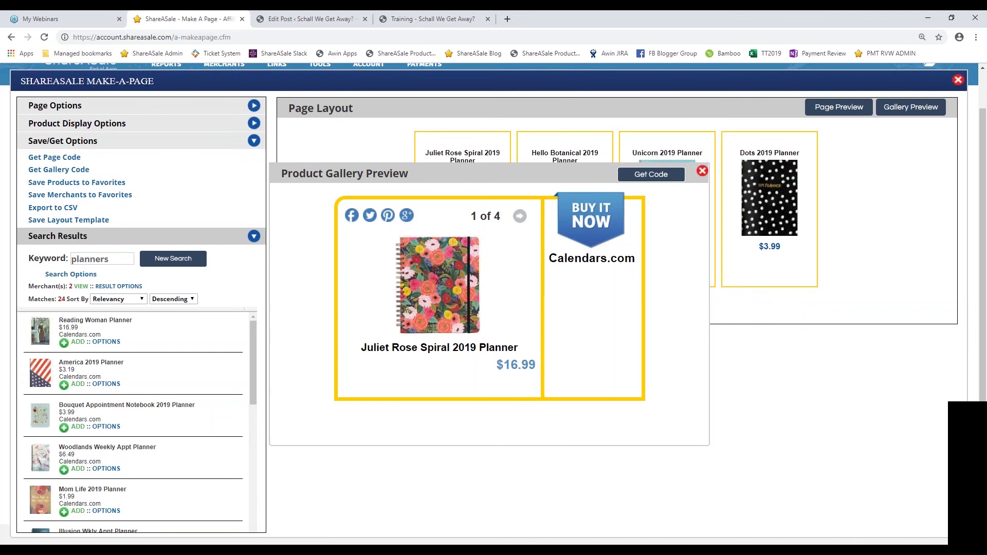
click(520, 217)
click(521, 218)
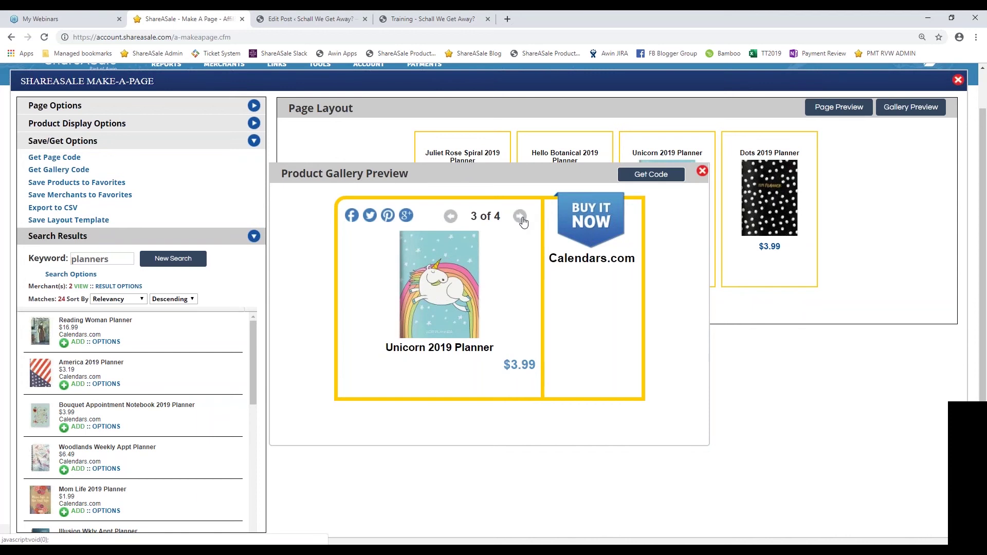
click(521, 218)
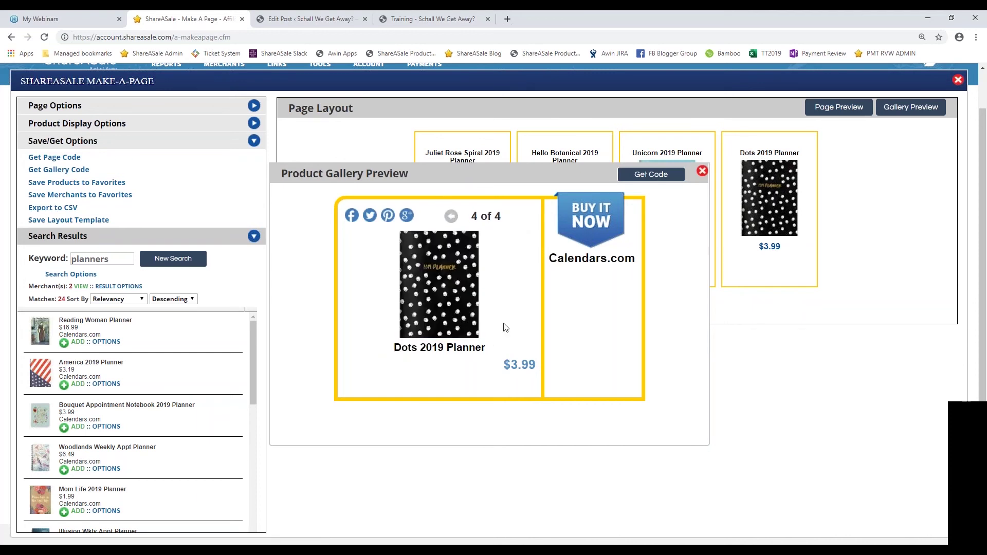
click(702, 171)
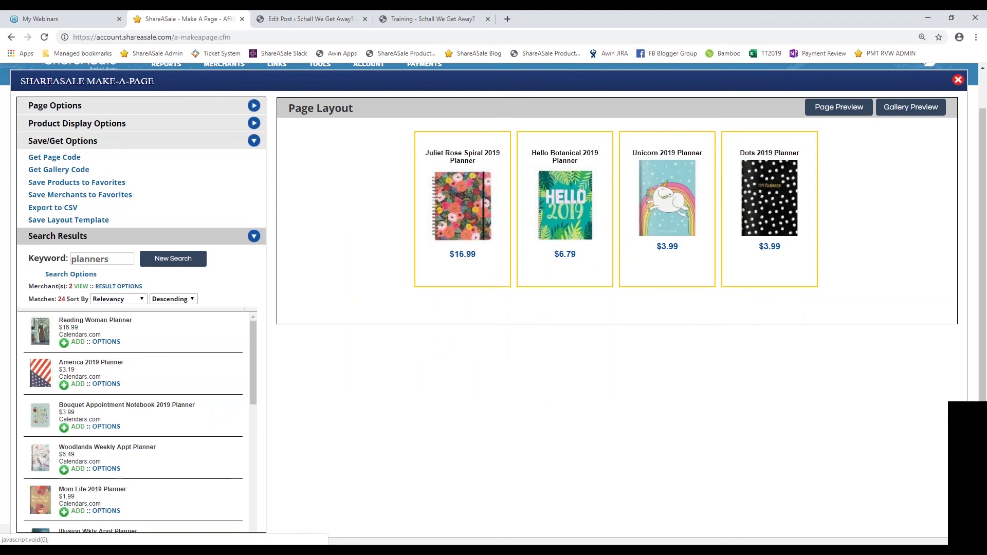
Step: Generate the four-planner page's embed code and copy all of its style and HTML markup
click(62, 162)
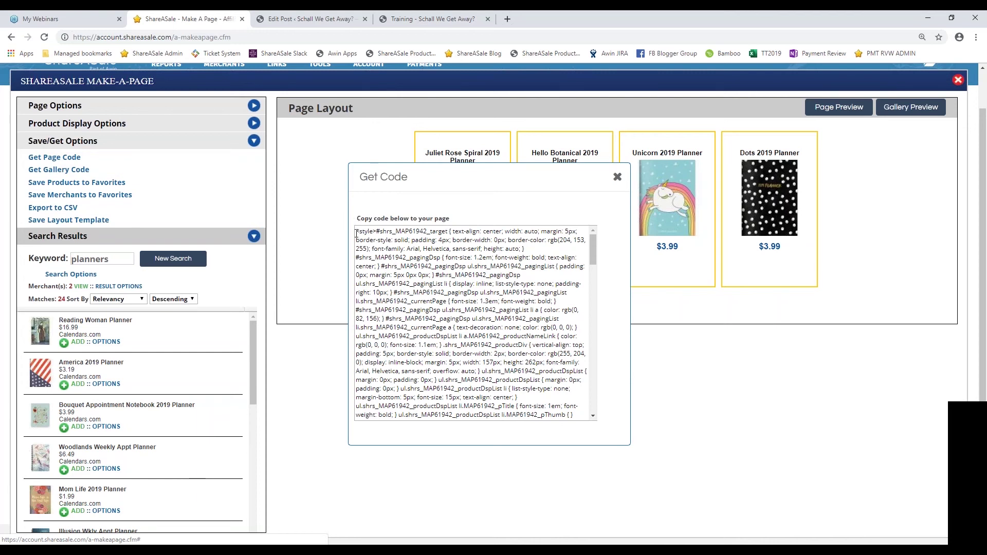
drag(355, 232, 589, 451)
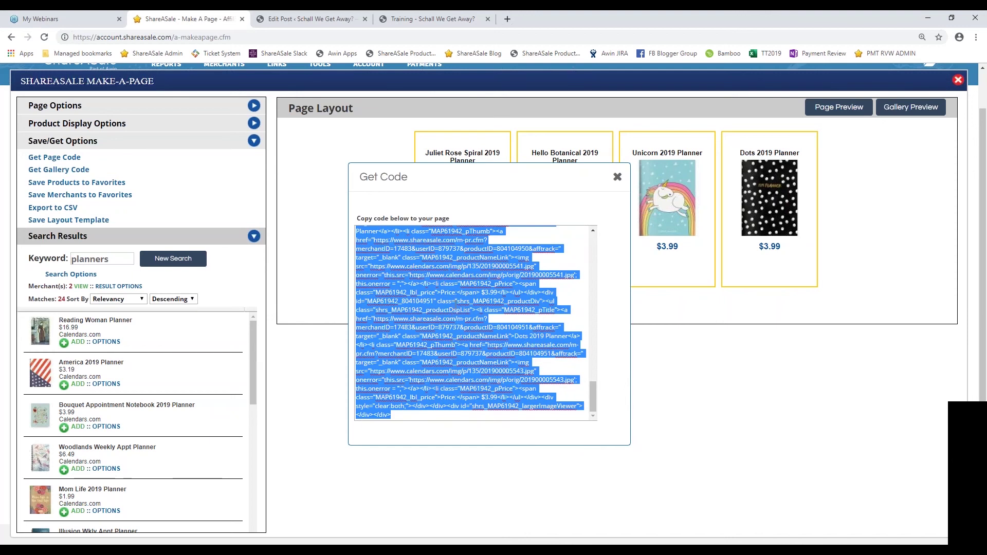
right_click(460, 292)
click(498, 329)
drag(593, 384, 589, 232)
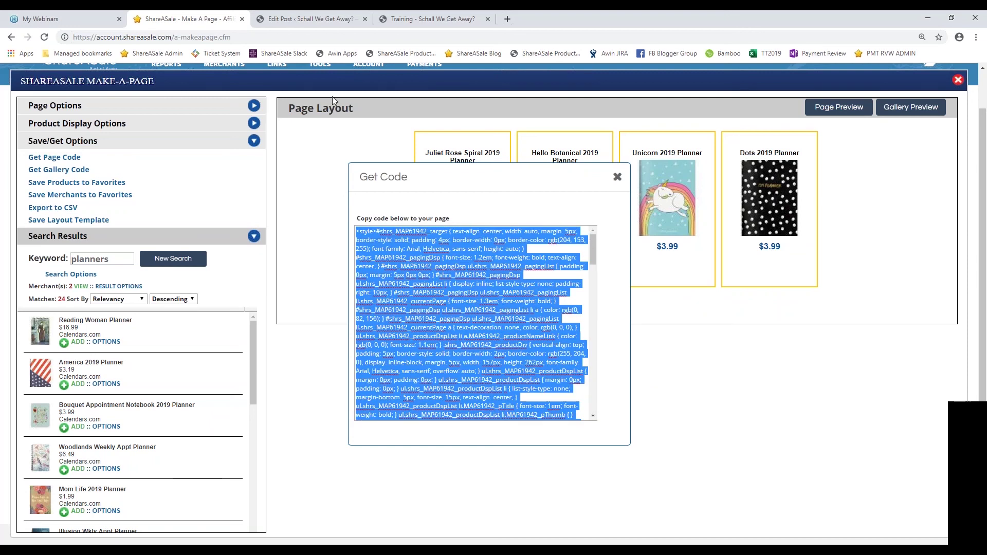
Step: Paste the copied ShareASale code into the Training post's HTML block and review it
click(312, 21)
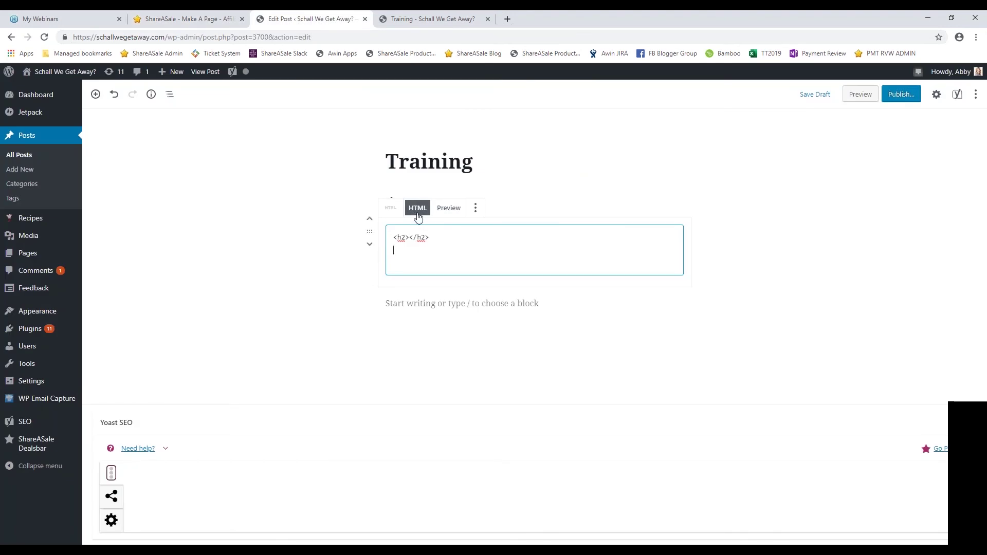
right_click(402, 254)
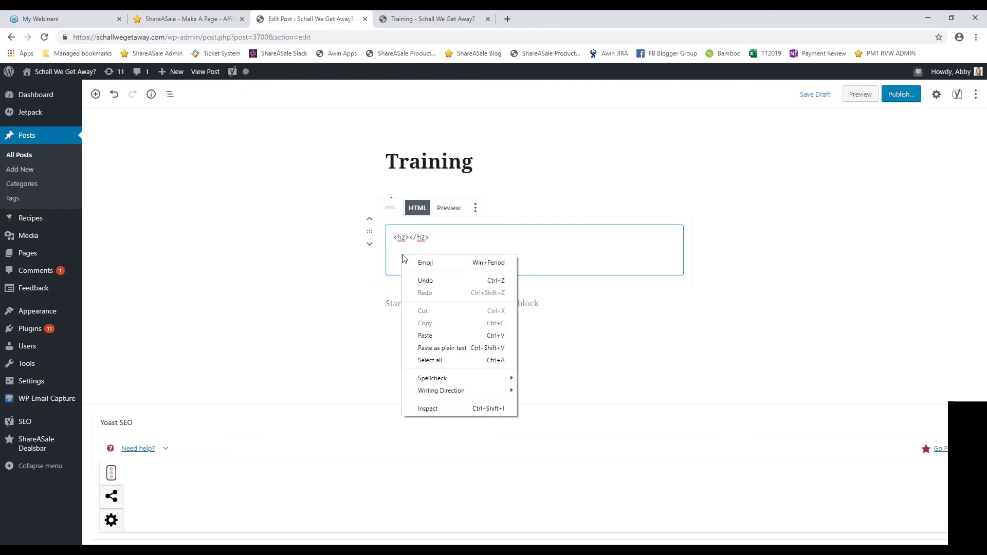
click(427, 336)
scroll(452, 322, down, 5)
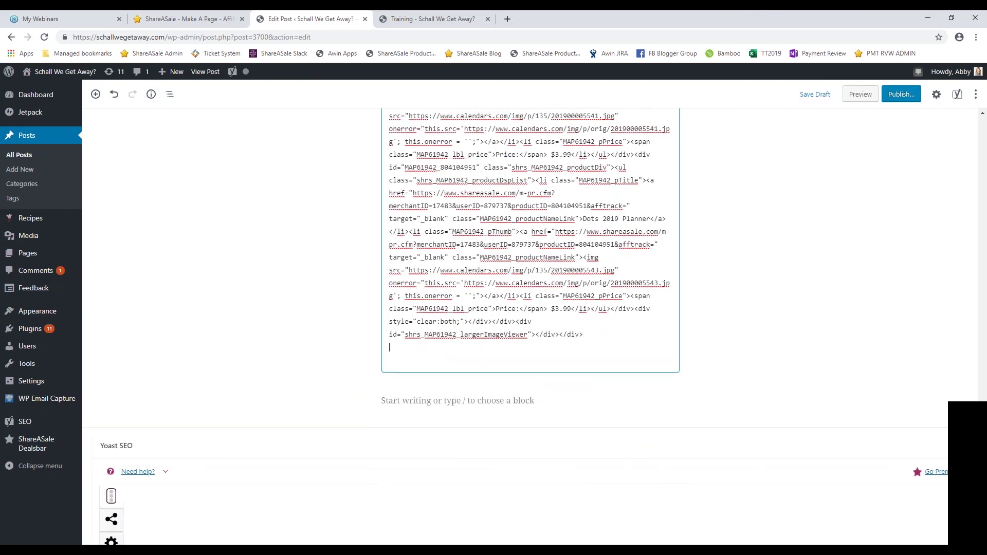
scroll(541, 296, up, 10)
scroll(539, 306, up, 10)
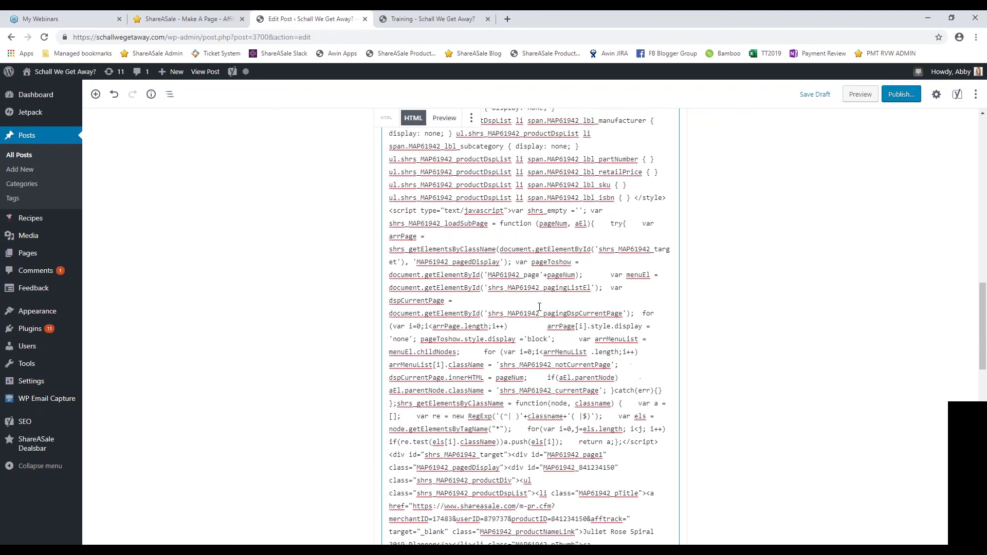
scroll(538, 308, up, 10)
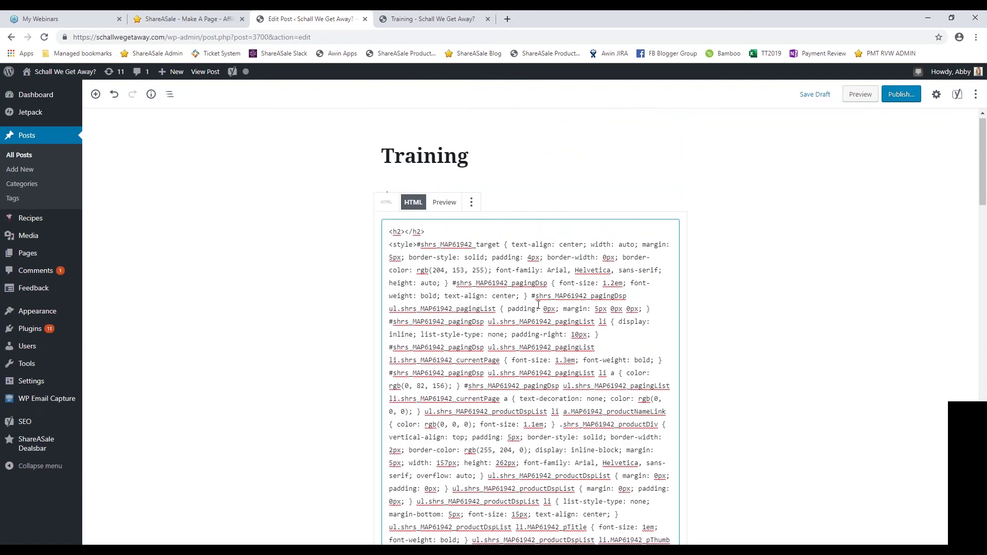
scroll(497, 290, down, 4)
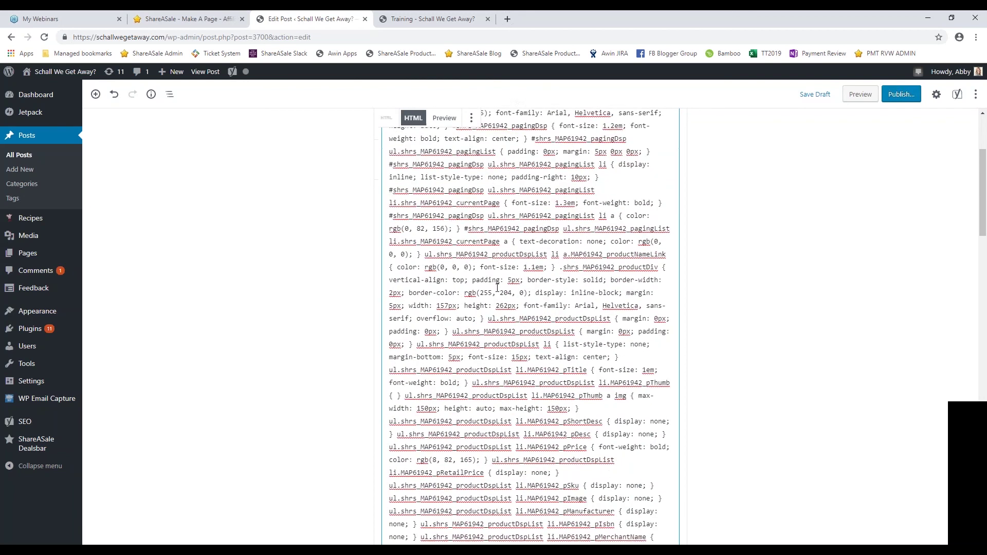
scroll(497, 289, down, 5)
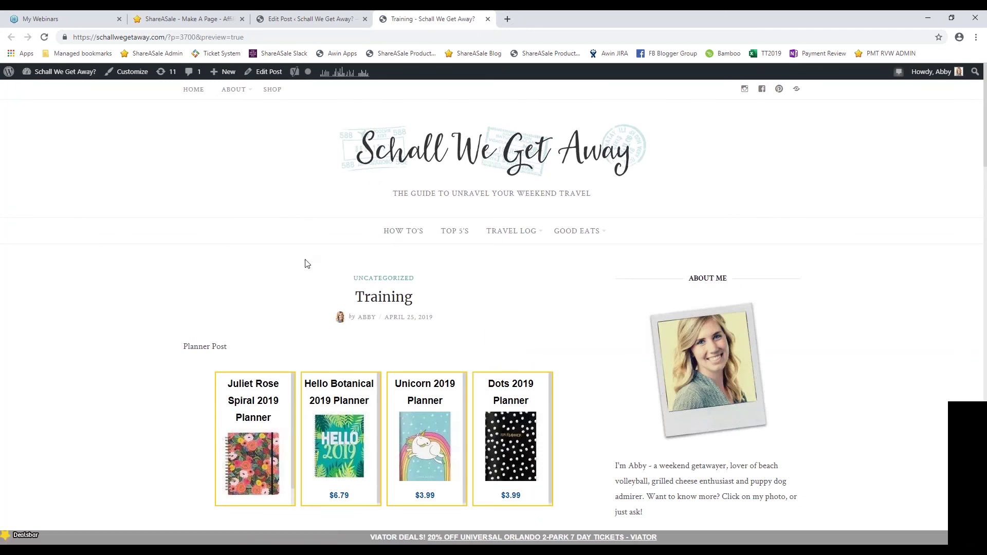
Step: Scroll through the post preview to reach the Hello Botanical 2019 Planner box
scroll(306, 264, down, 1)
scroll(306, 264, down, 2)
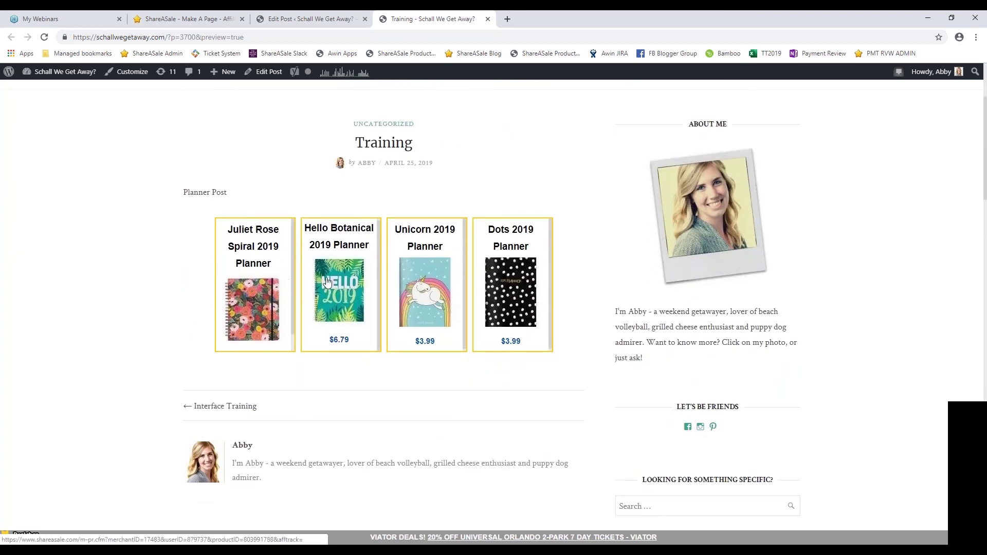
scroll(424, 280, up, 1)
scroll(424, 280, up, 2)
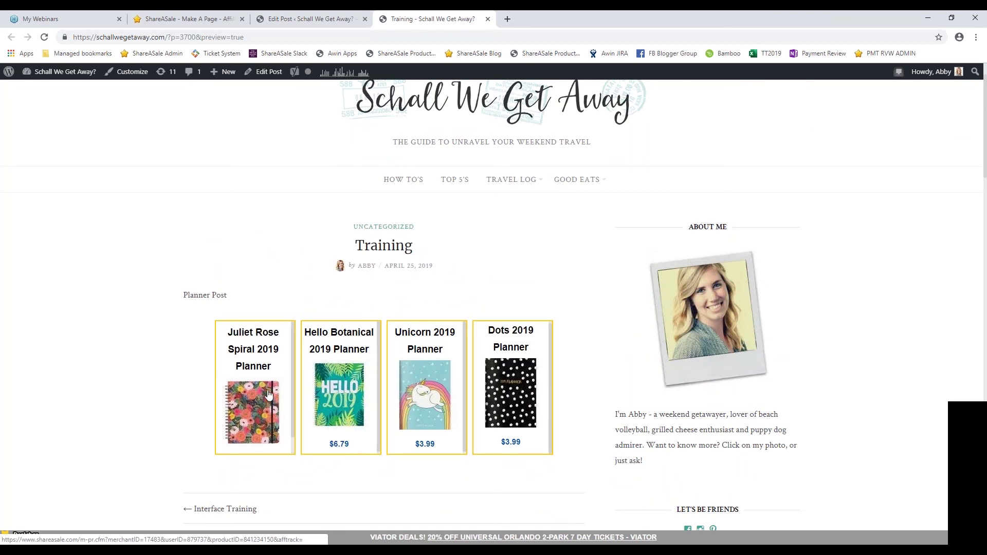
scroll(508, 389, down, 1)
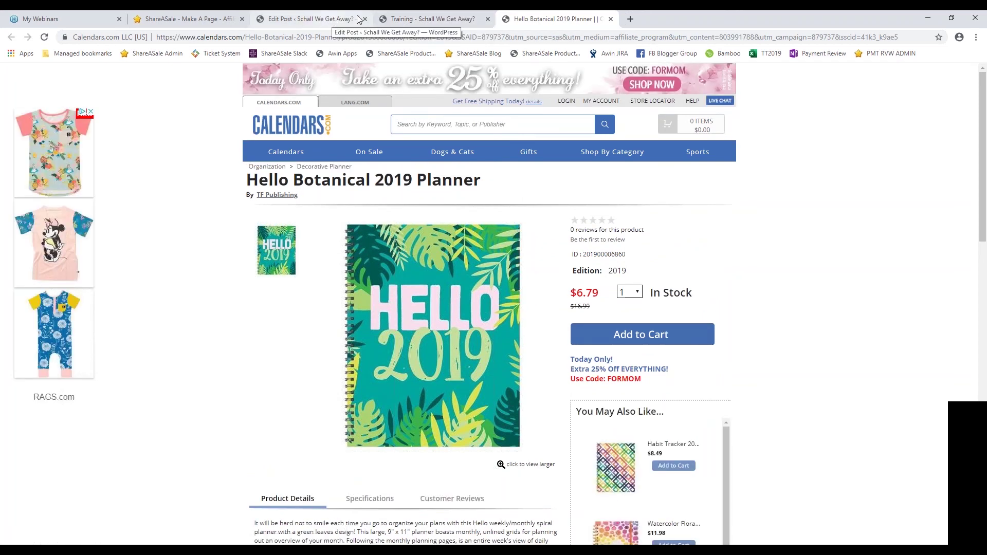
Step: Go back to the 'Training – Schall We Get Away?' post preview tab
click(422, 19)
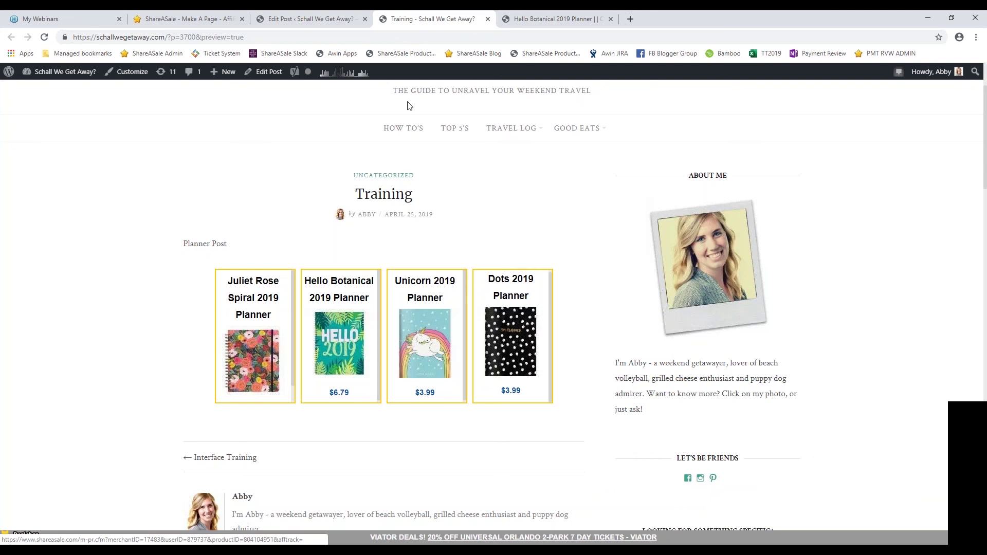
Step: Return to the 'ShareASale – Make A Page' tab with the four-planner layout
click(185, 20)
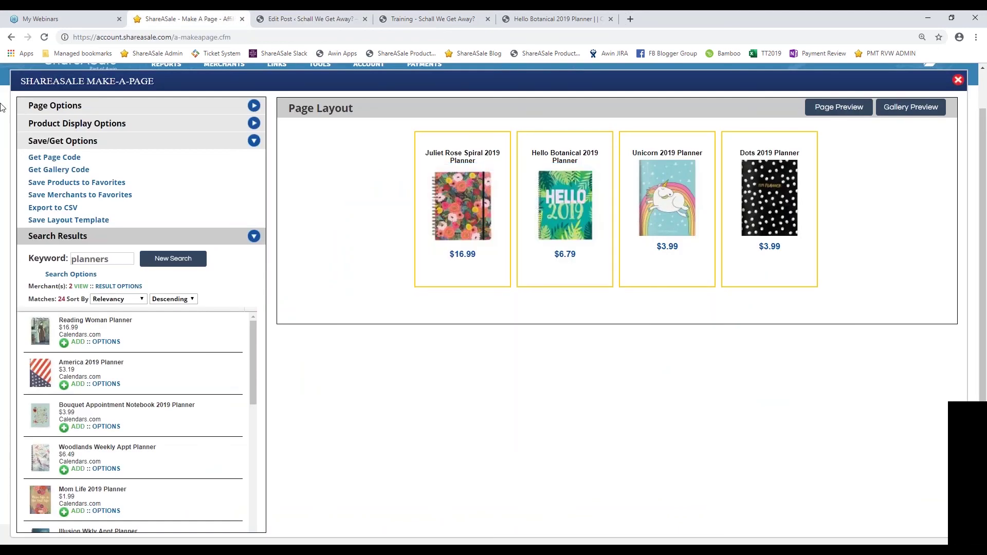